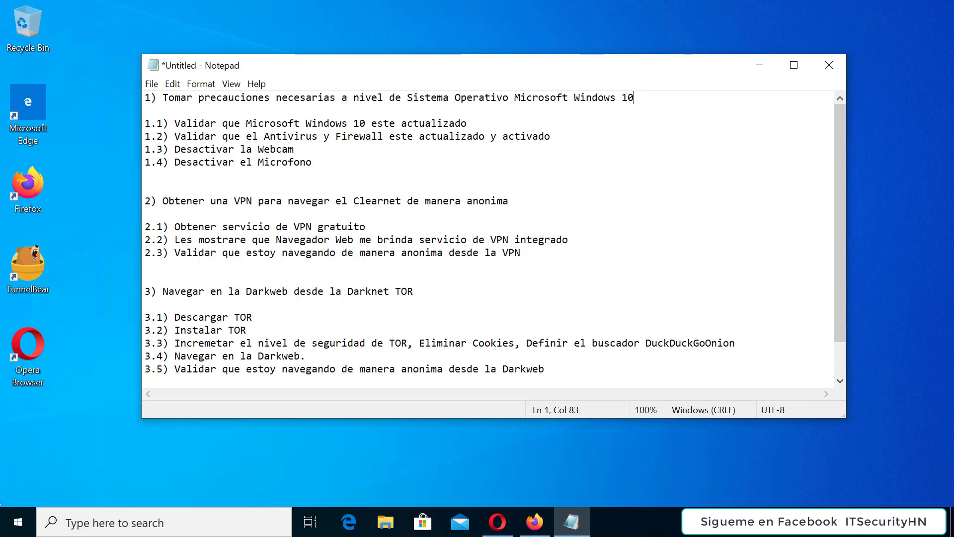
Open the Windows Update page in Windows Settings and check the system's update status
click(16, 528)
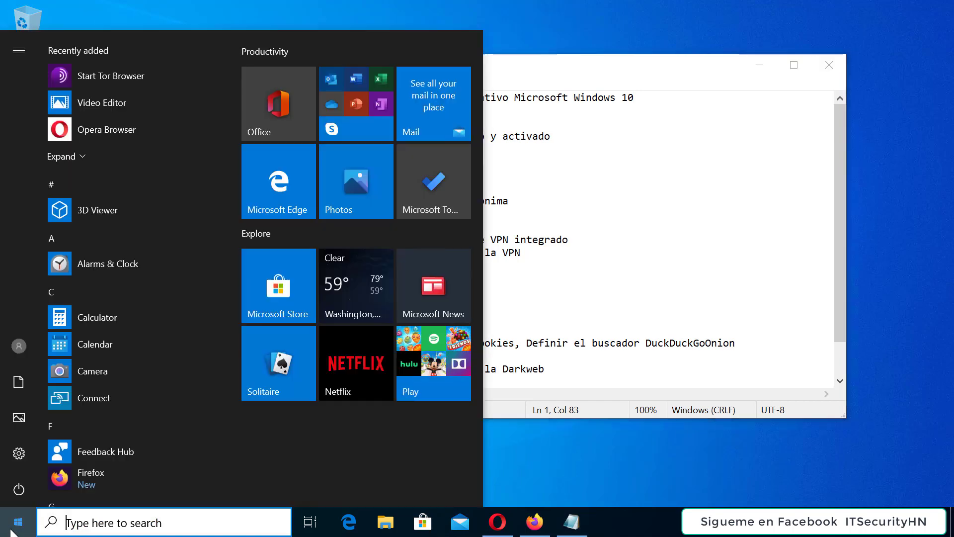
click(18, 458)
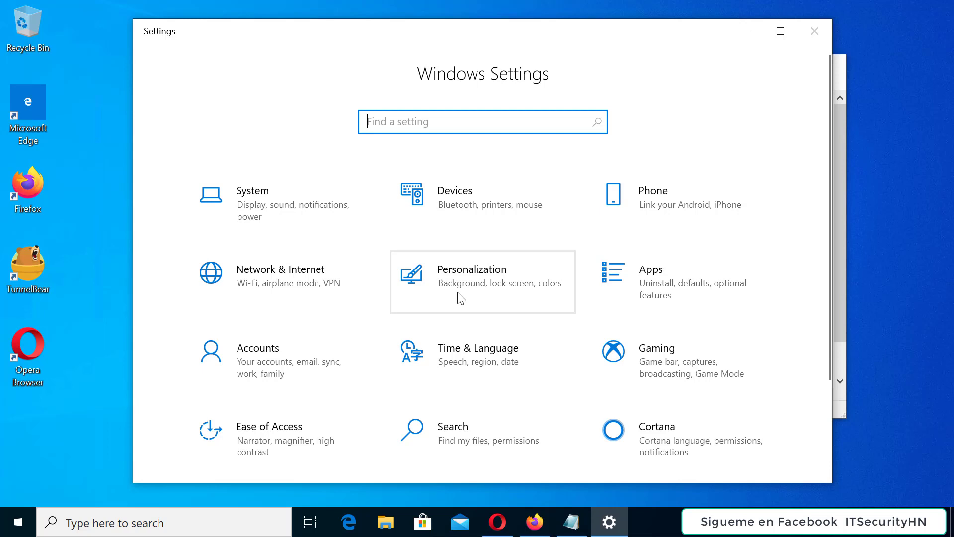
scroll(461, 298, down, 2)
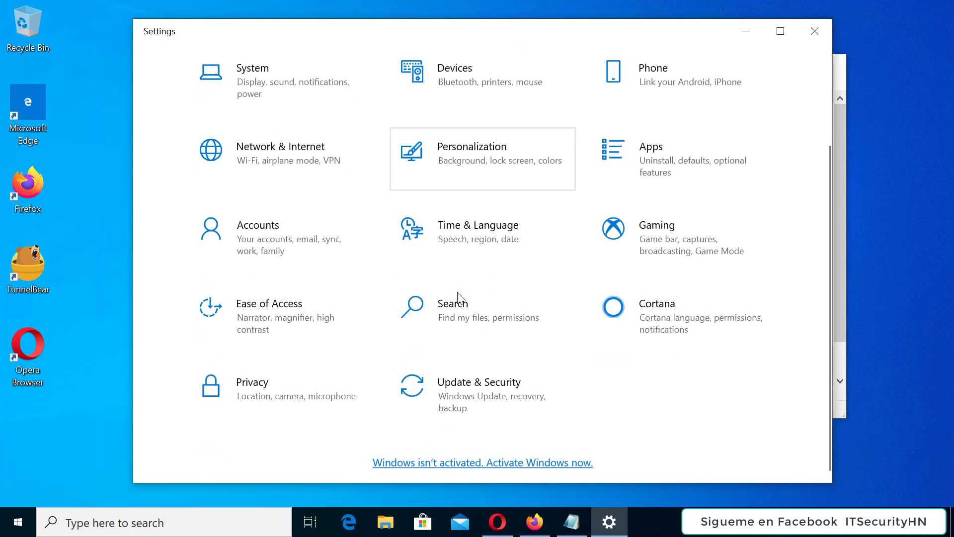
click(475, 396)
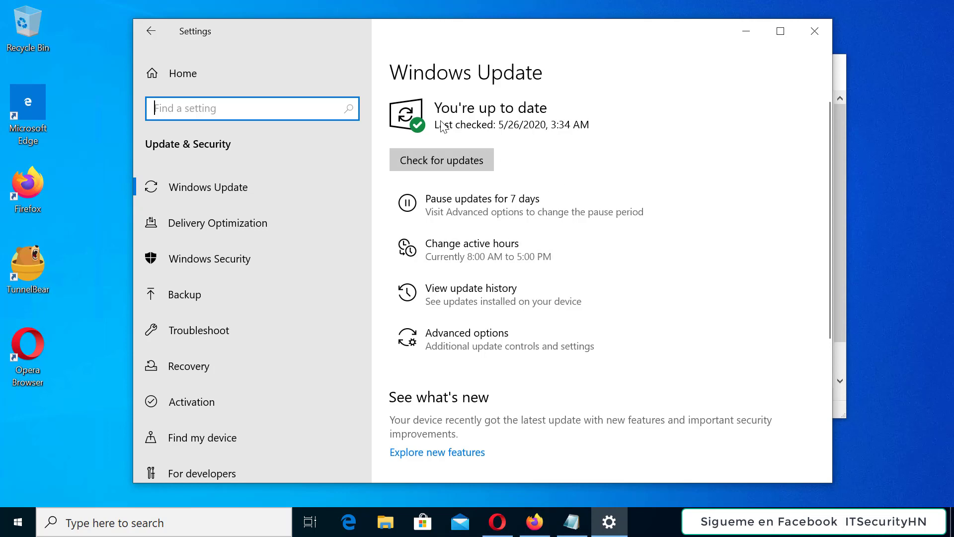
click(475, 133)
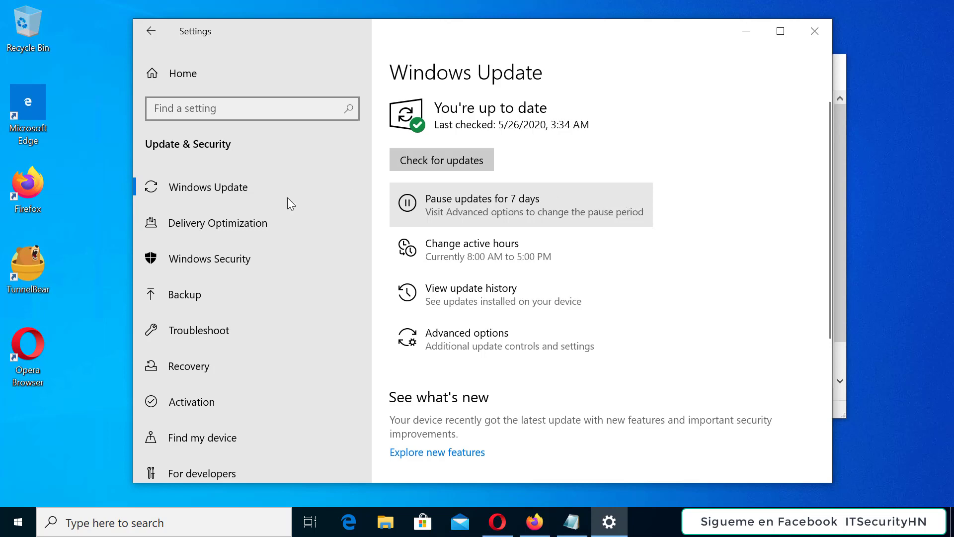
Review the Windows Security protection areas, check Virus & threat protection, and return to the Settings home page
click(198, 261)
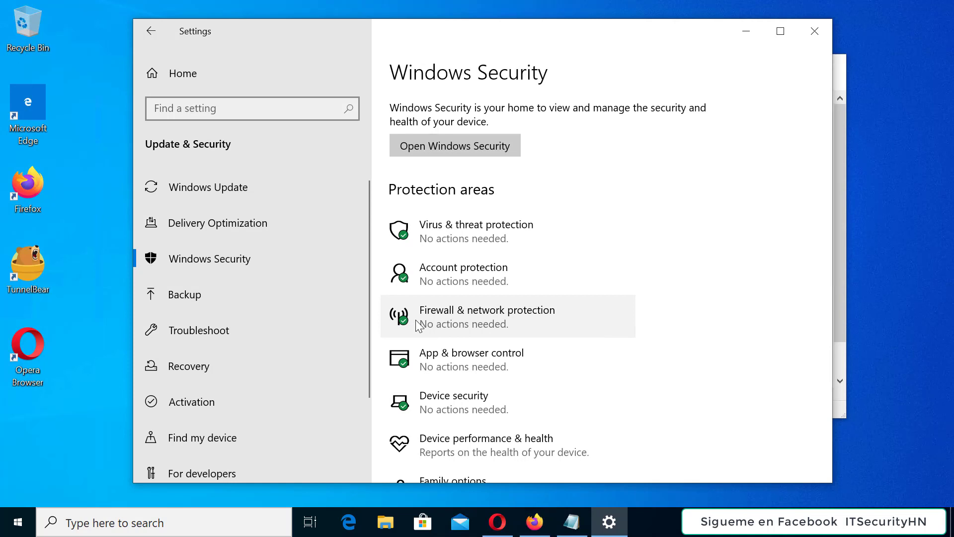
click(445, 240)
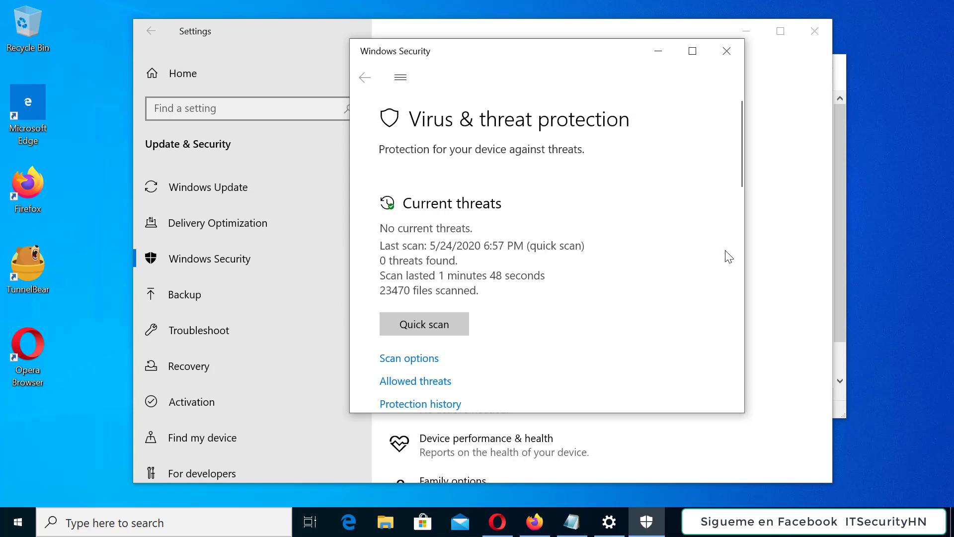
click(726, 51)
click(151, 31)
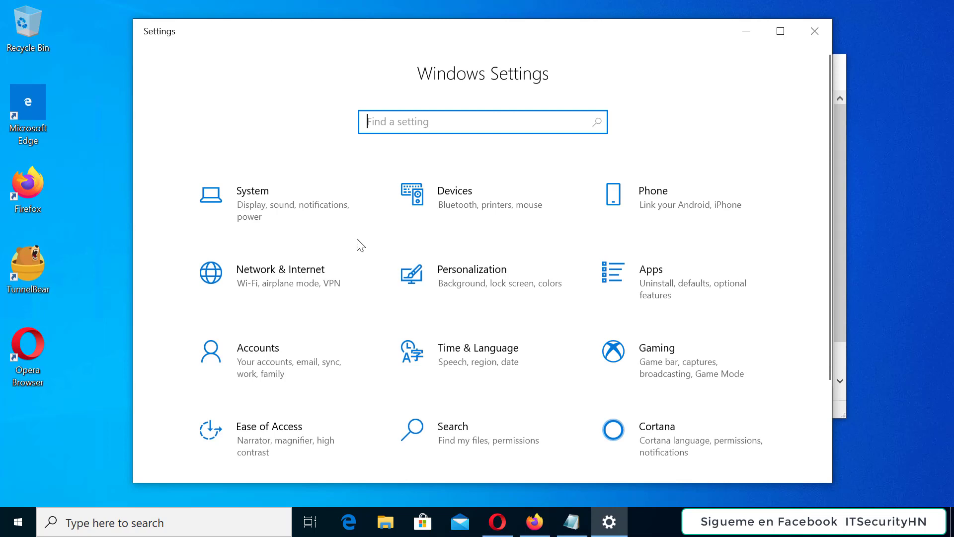
Turn off camera access for apps in the Windows privacy settings and check the individual app permissions
scroll(358, 243, down, 3)
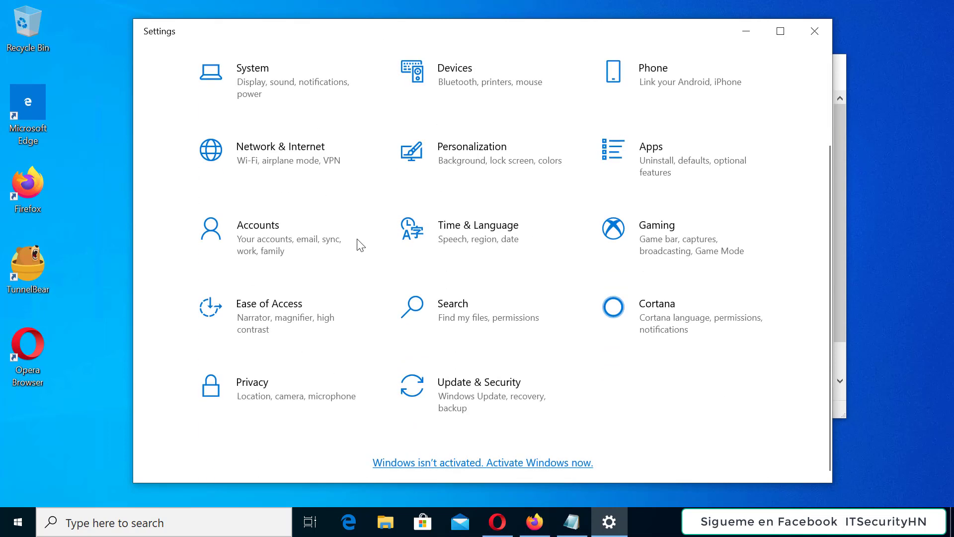
click(249, 395)
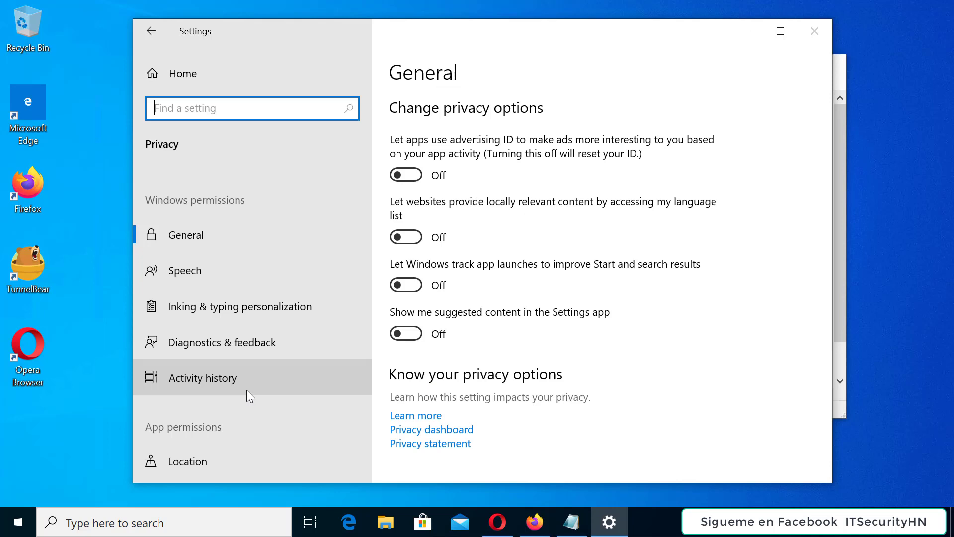
scroll(246, 389, down, 5)
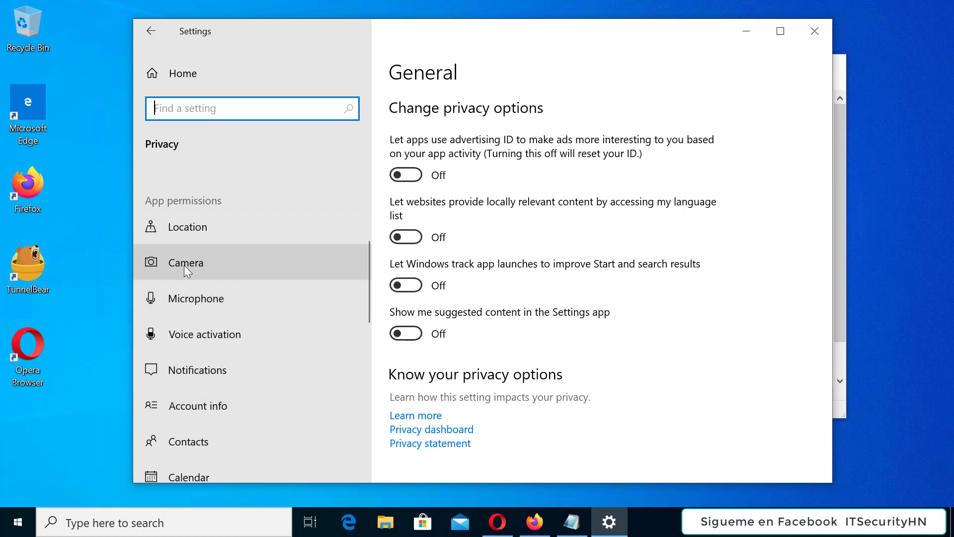
click(185, 268)
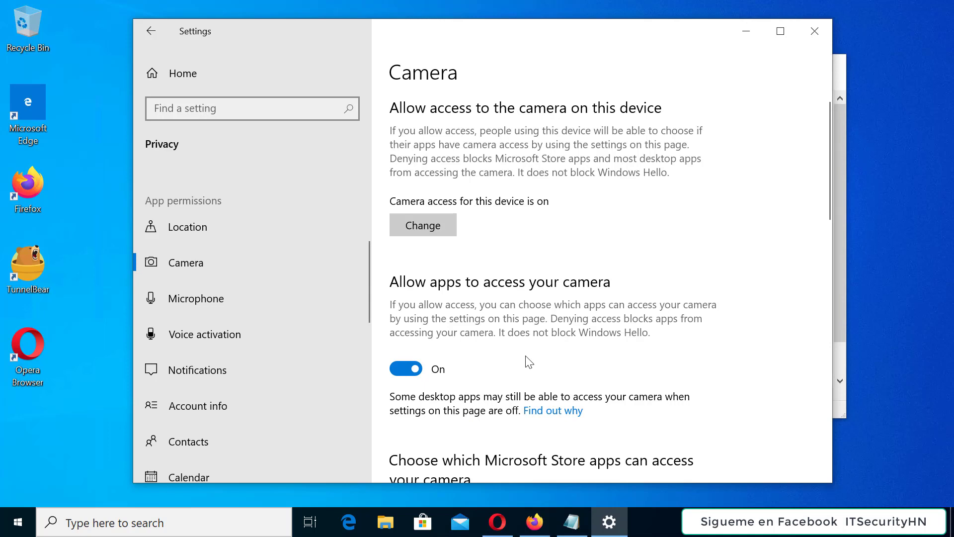
scroll(527, 361, down, 15)
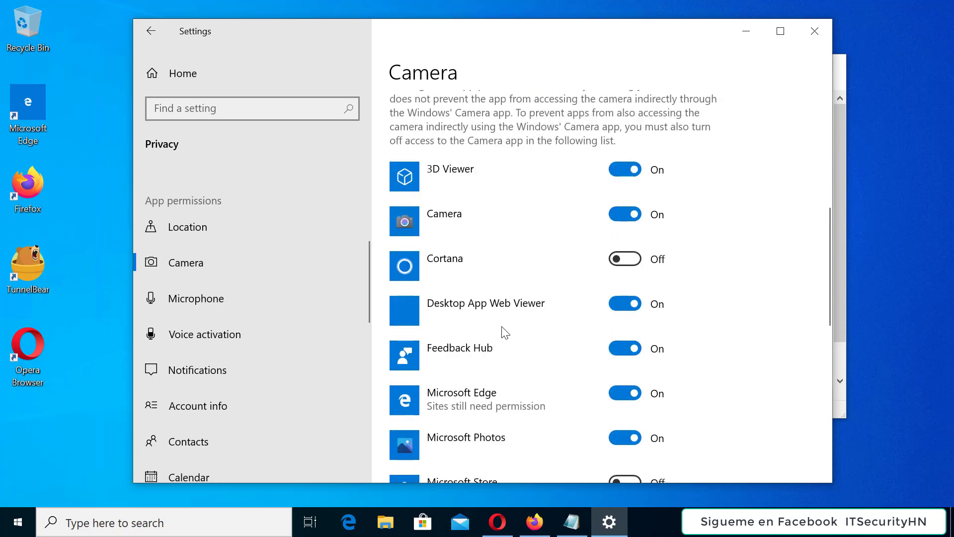
scroll(515, 348, up, 12)
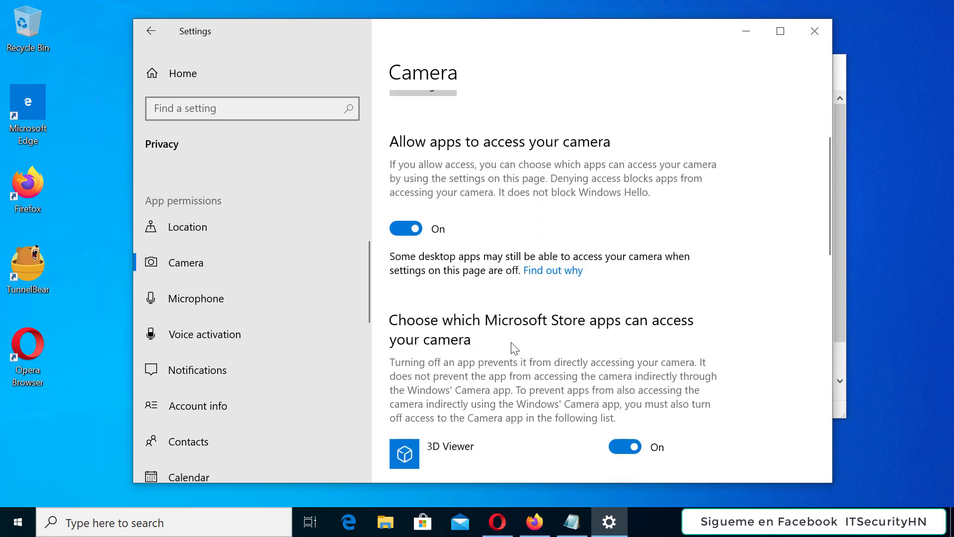
click(400, 228)
scroll(580, 280, down, 5)
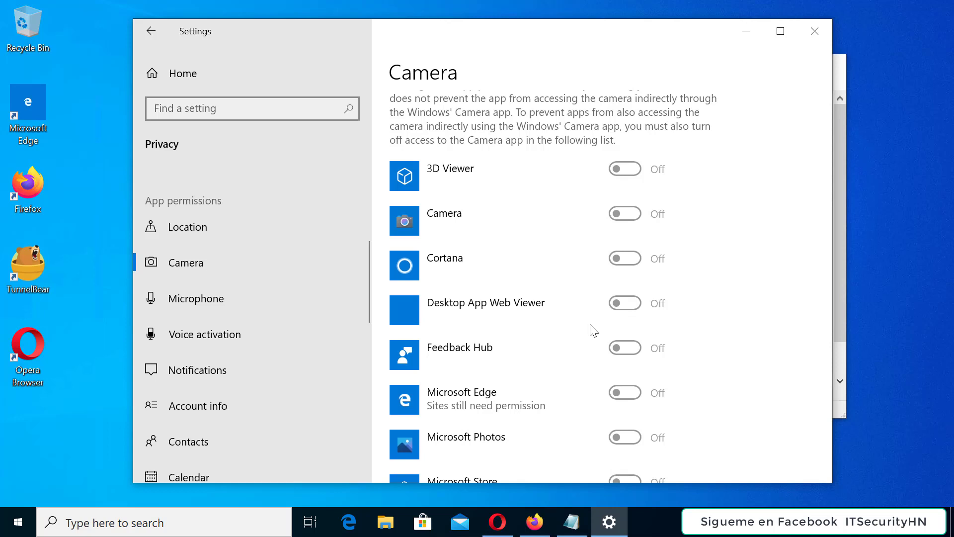
Turn off microphone access for apps in the privacy settings, check the individual app permissions, and close Settings
click(194, 305)
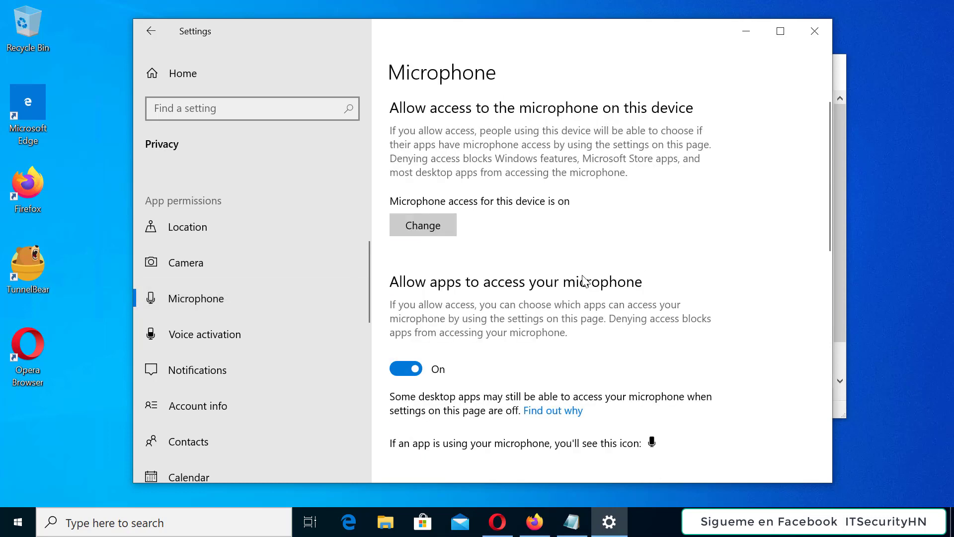
scroll(585, 282, down, 5)
scroll(585, 282, down, 3)
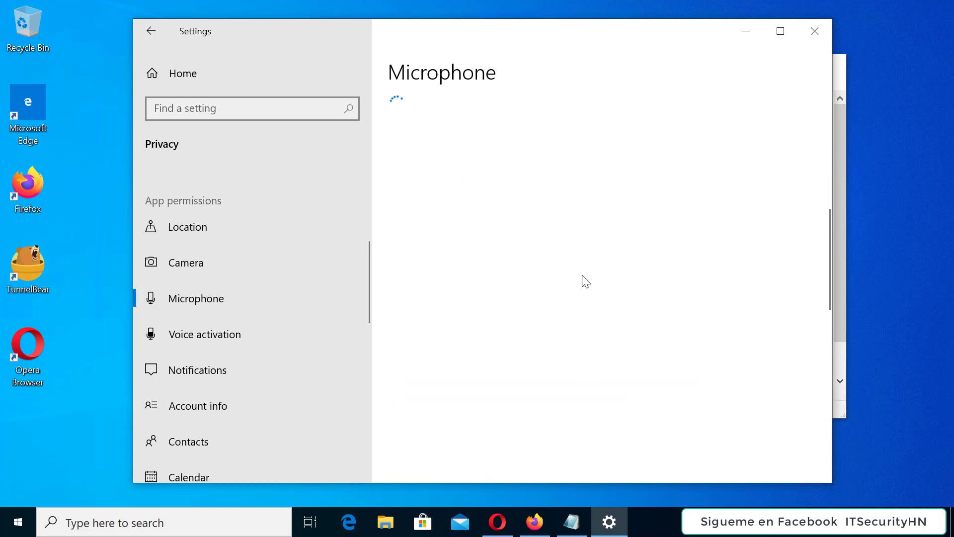
scroll(586, 282, up, 1)
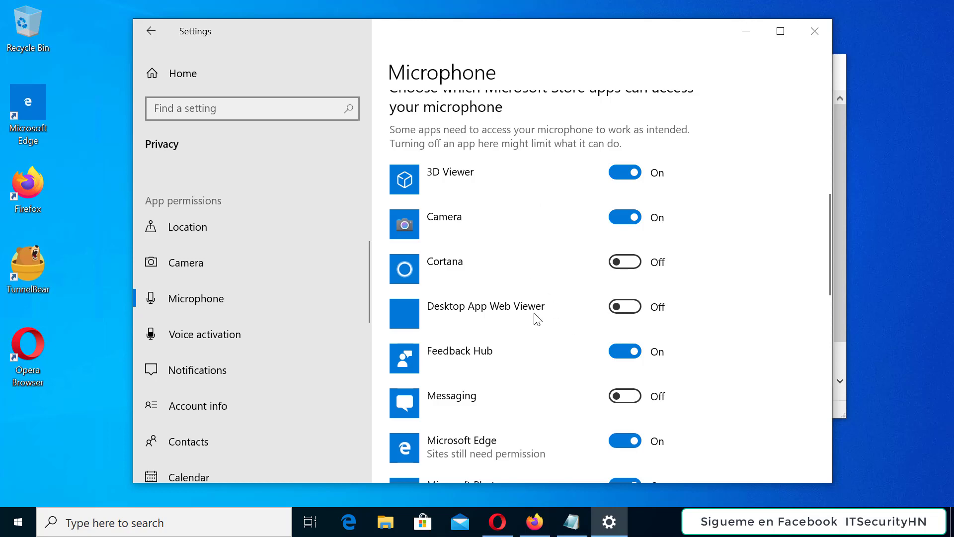
scroll(547, 309, down, 10)
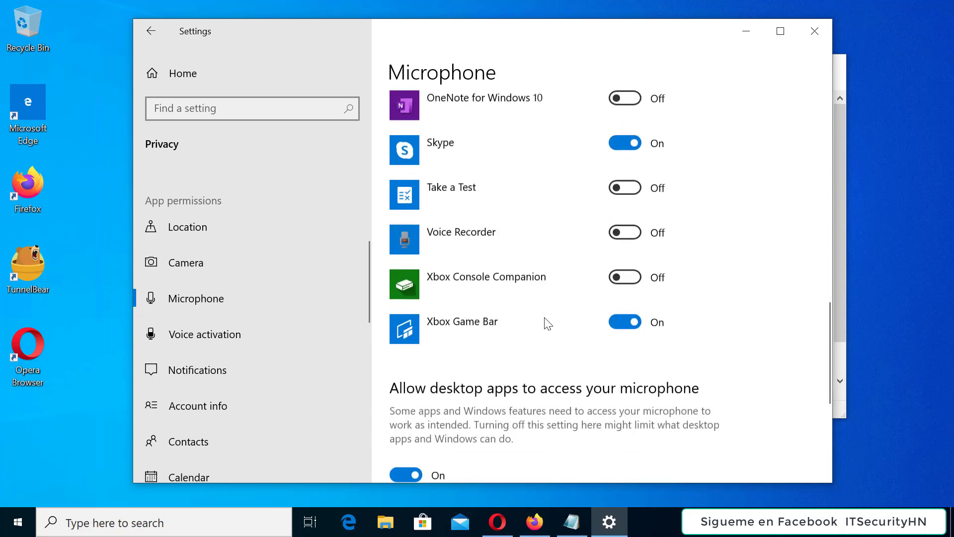
scroll(547, 321, up, 15)
scroll(547, 321, up, 4)
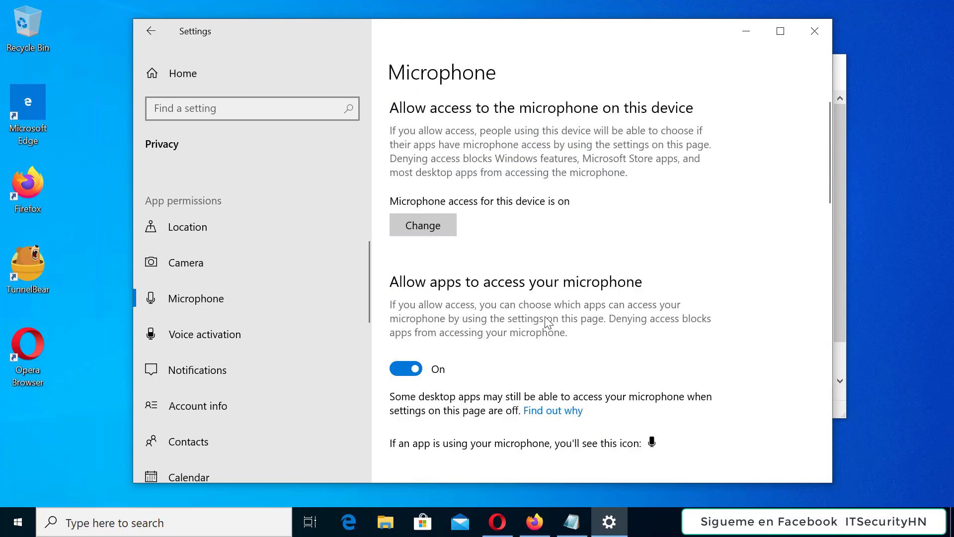
click(398, 372)
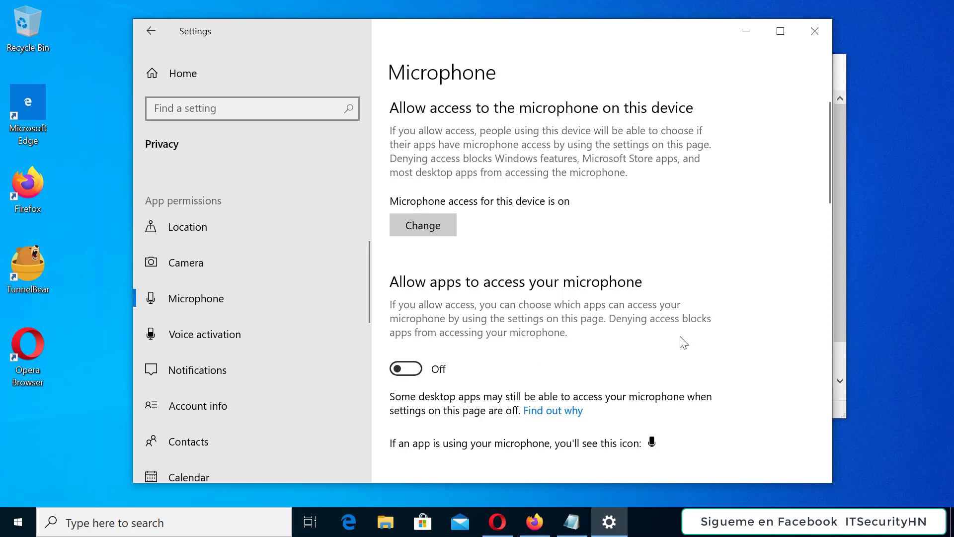
scroll(658, 330, down, 5)
scroll(658, 330, down, 4)
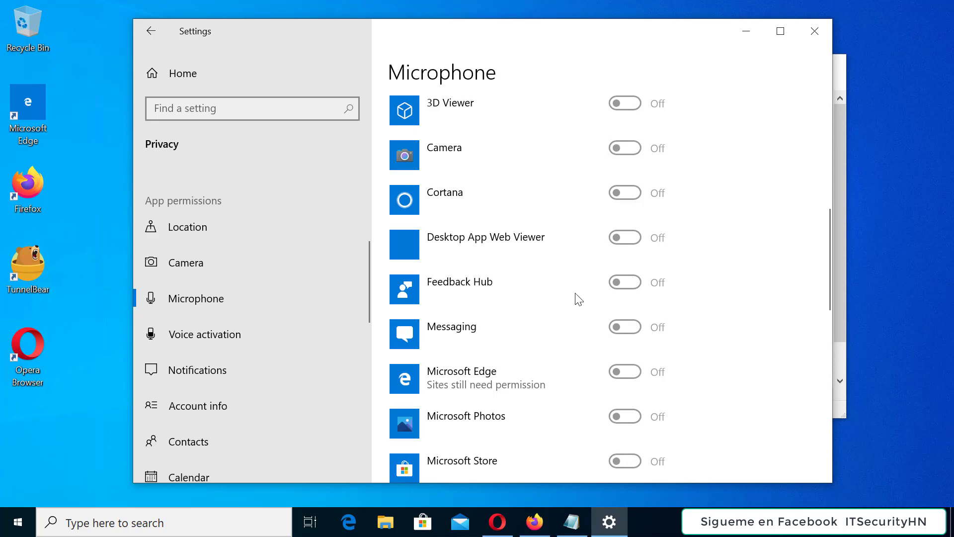
scroll(590, 306, down, 5)
scroll(606, 307, up, 10)
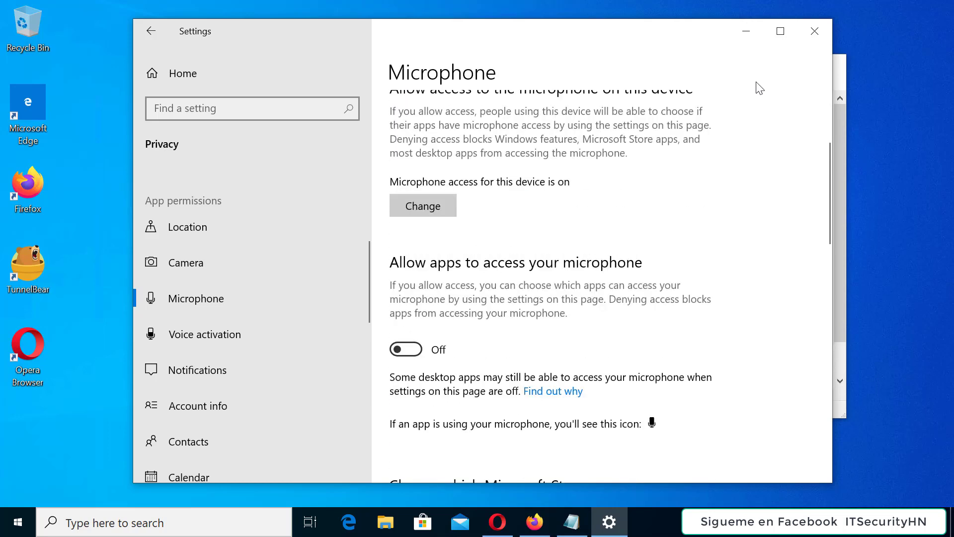
click(810, 32)
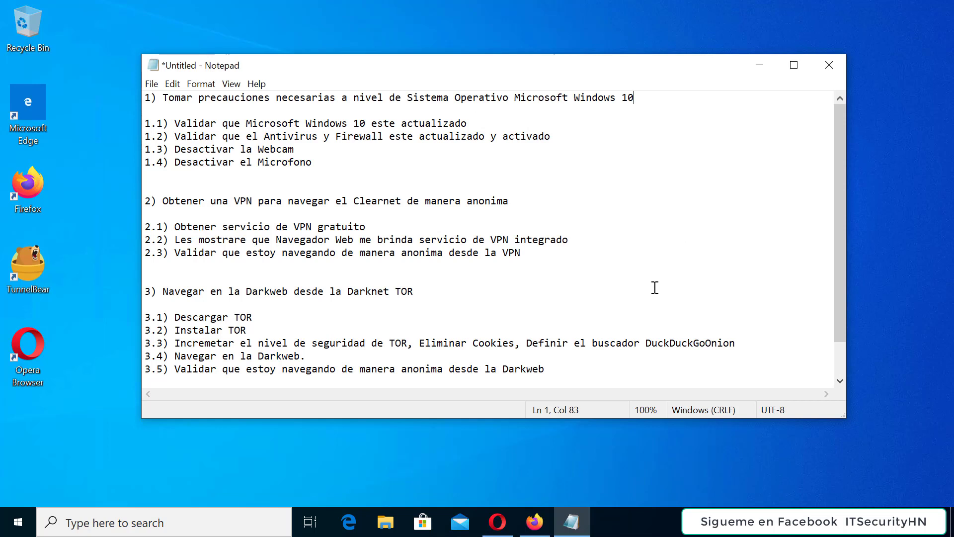
Highlight section 1 of the Notepad checklist, on Windows 10 precautions, to review it, and clear the selection
drag(334, 158, 128, 94)
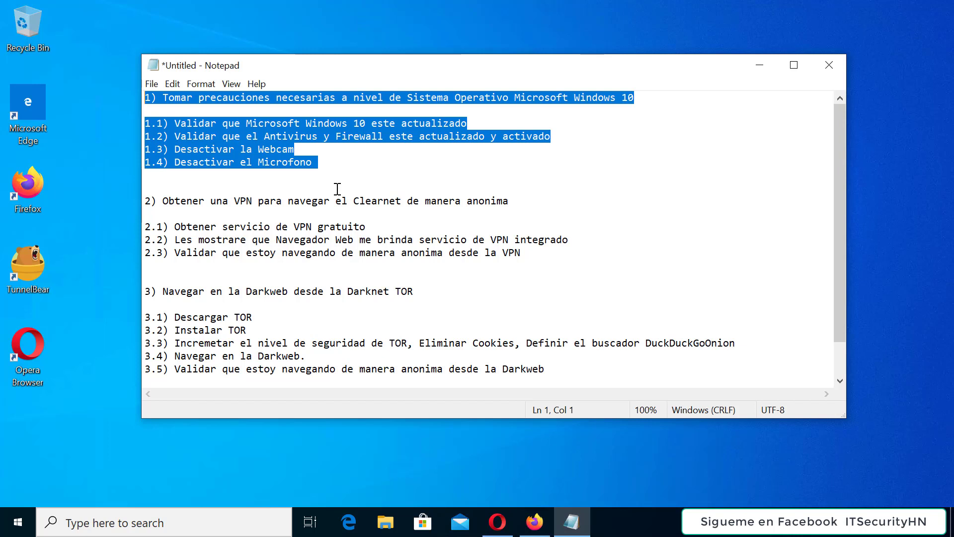
click(373, 181)
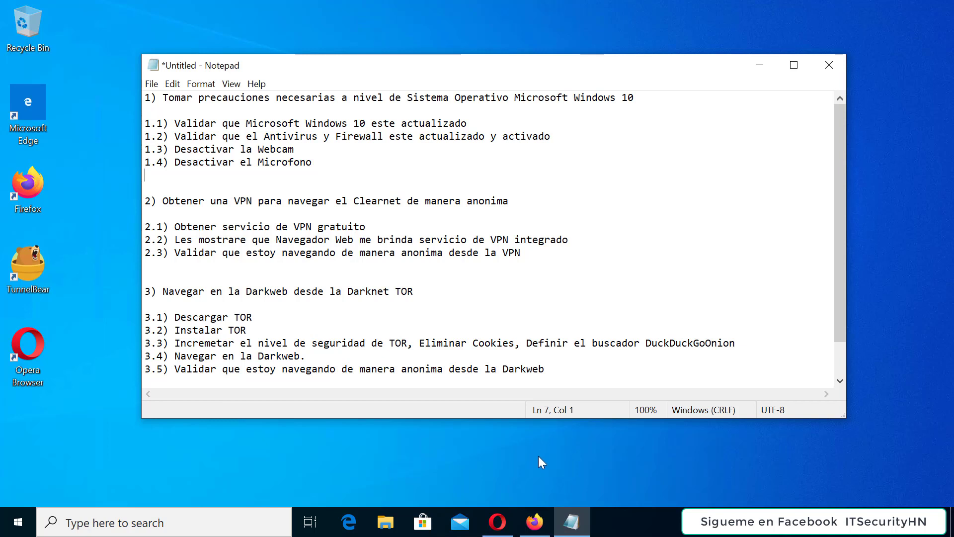
Switch to Firefox, review the vpnMentor article's list of the best free VPNs, and view the TunnelBear page
click(535, 512)
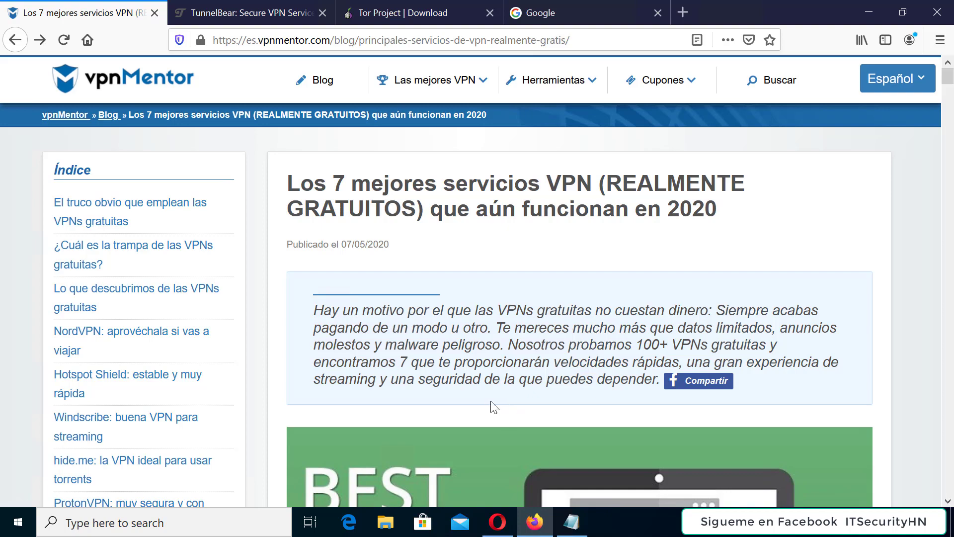
scroll(497, 362, down, 3)
scroll(496, 362, down, 15)
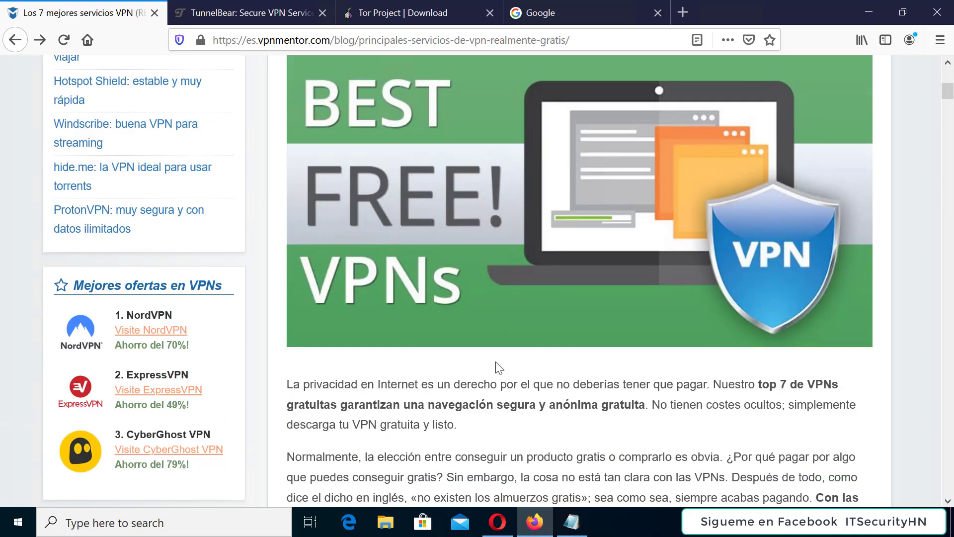
scroll(496, 362, down, 5)
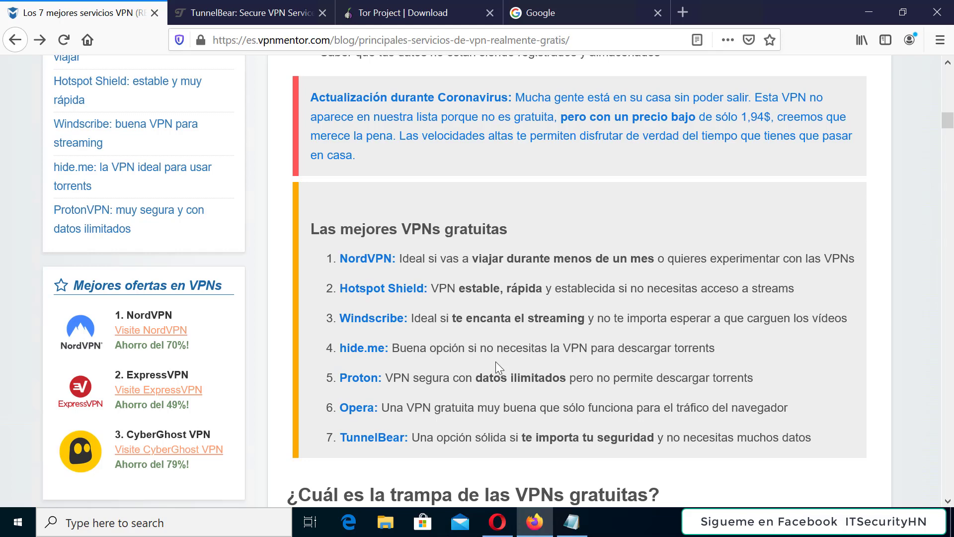
click(233, 14)
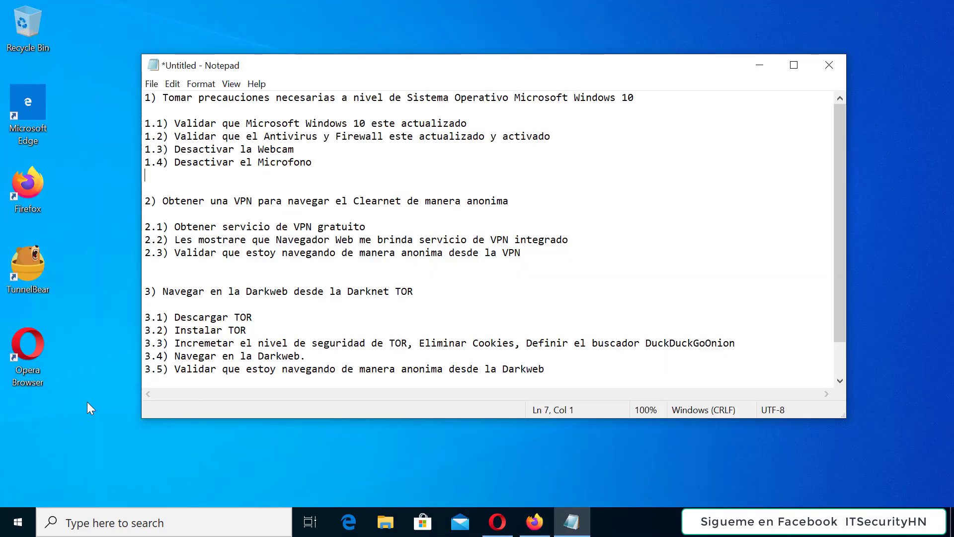
Launch TunnelBear from the desktop and turn on the VPN connection with the Fastest location
double_click(28, 270)
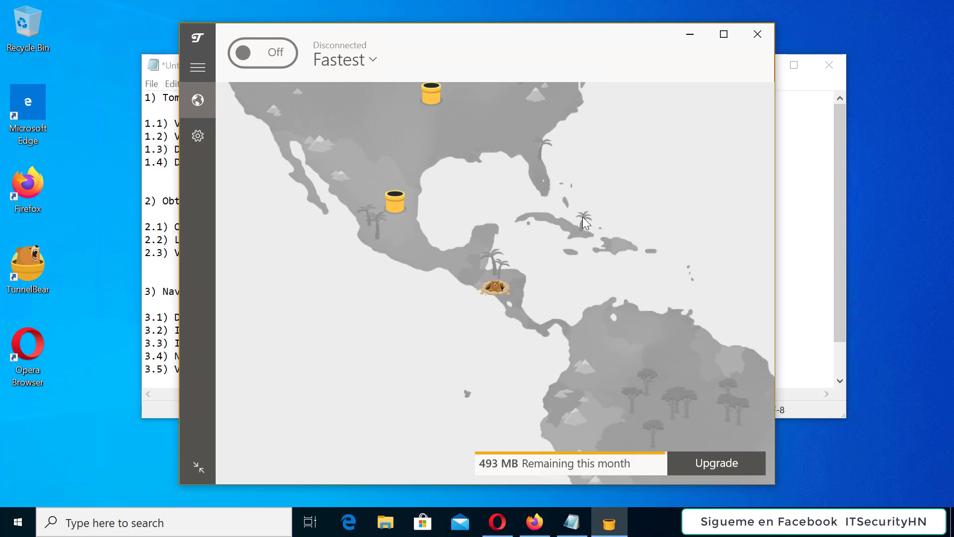
click(260, 54)
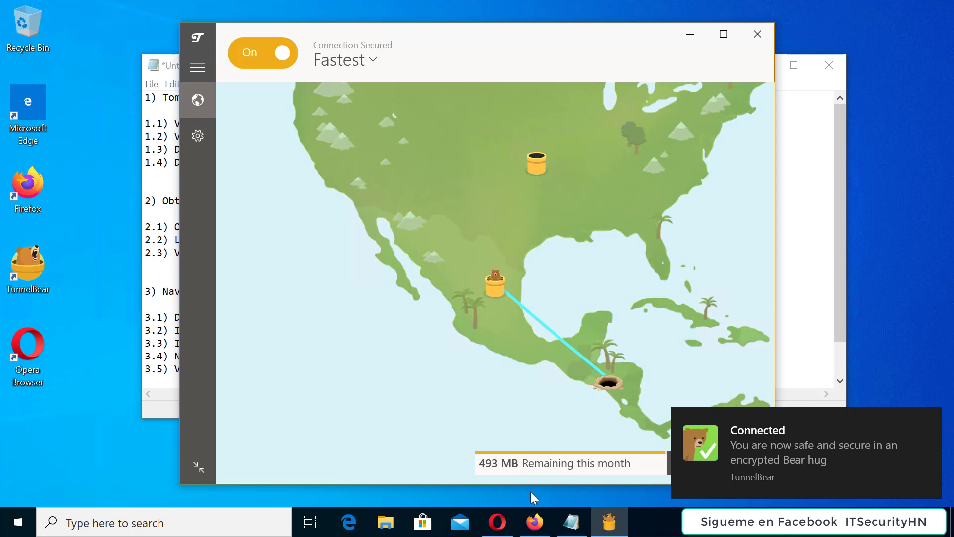
click(535, 521)
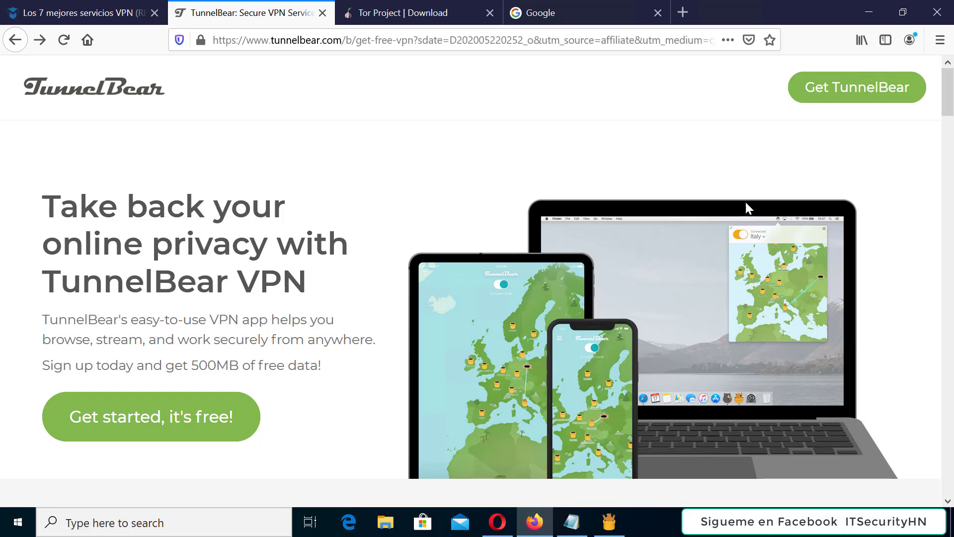
click(343, 40)
text(https://ifconfig.me/)
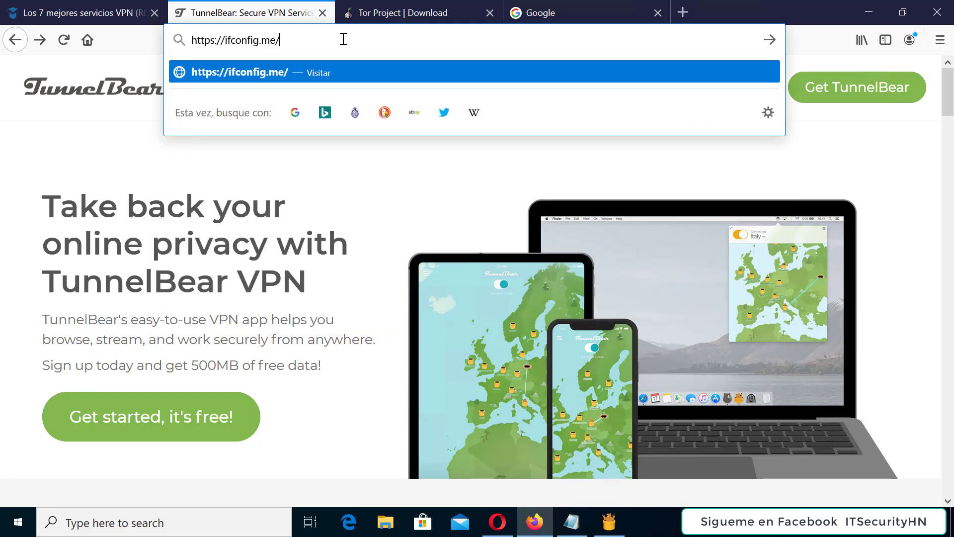
key(Return)
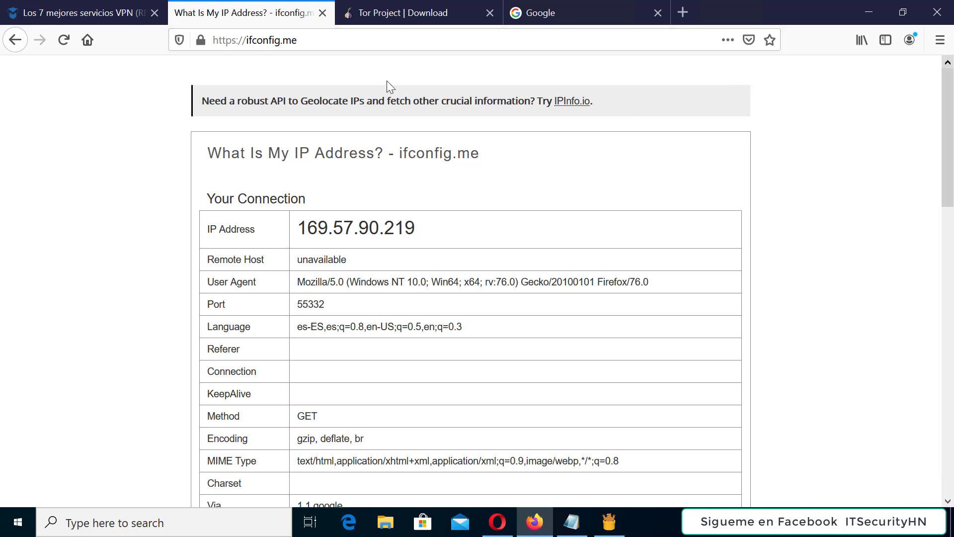
click(316, 40)
text(https://www.iplocation.net/)
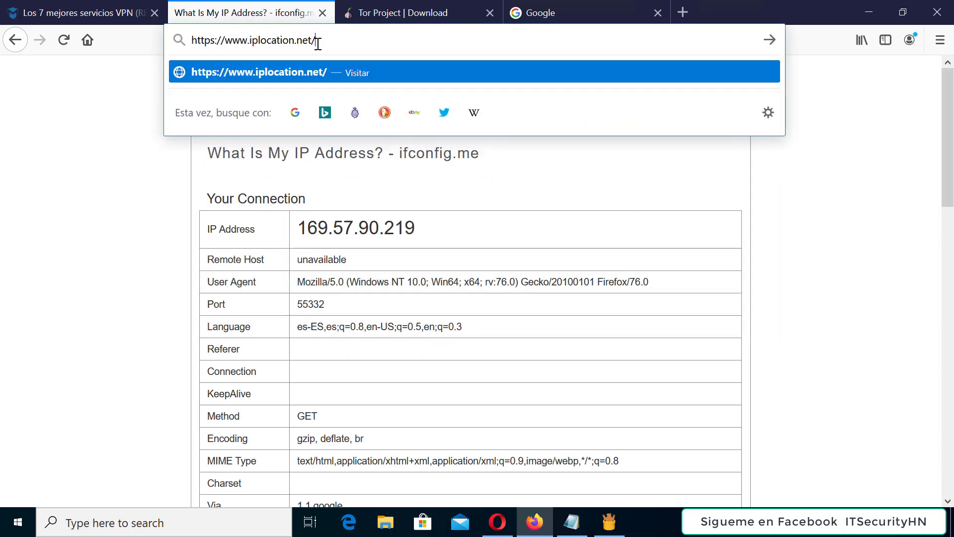
key(Return)
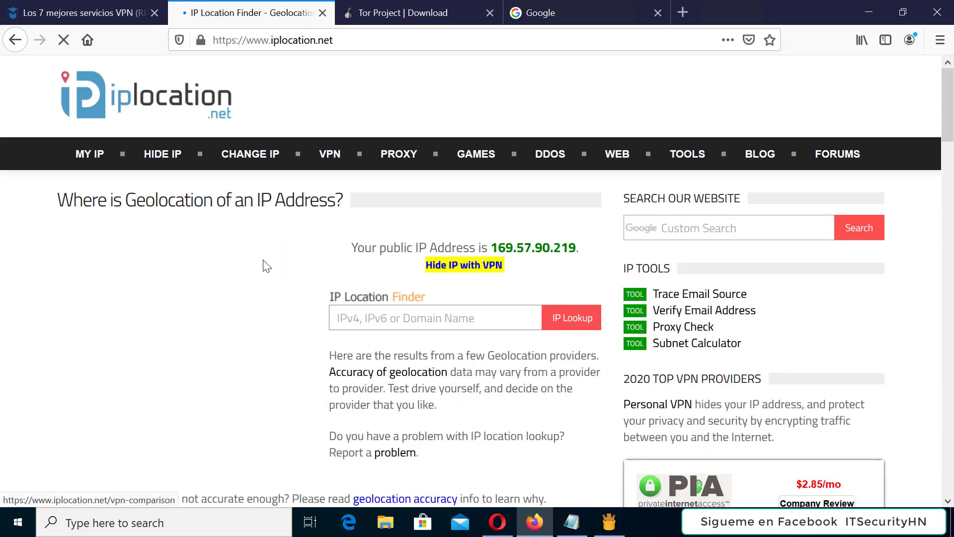
scroll(234, 277, down, 5)
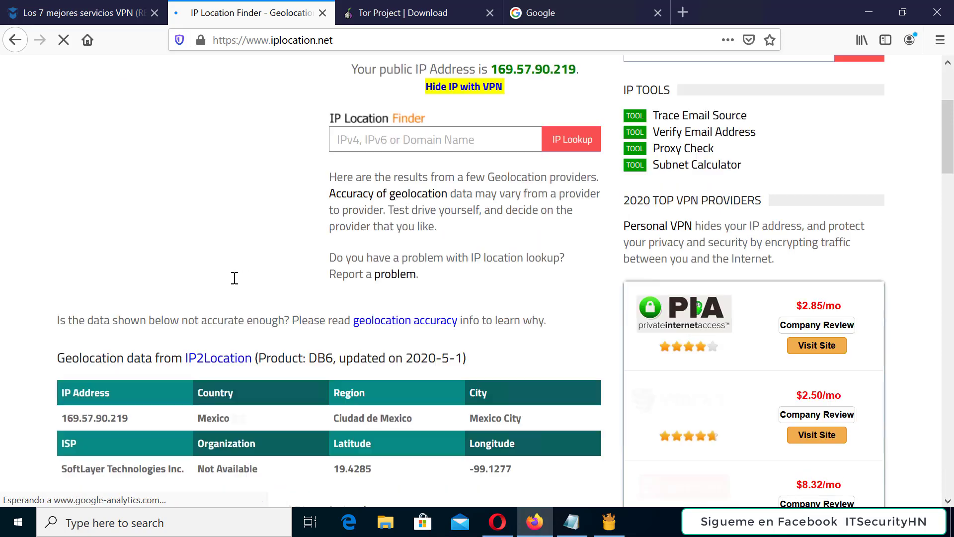
scroll(210, 306, down, 2)
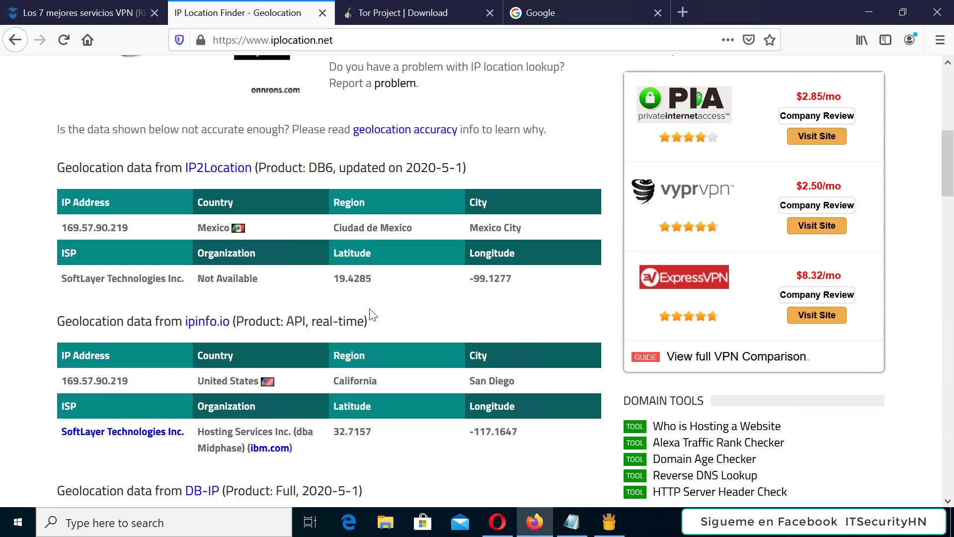
scroll(371, 311, up, 5)
scroll(371, 316, up, 3)
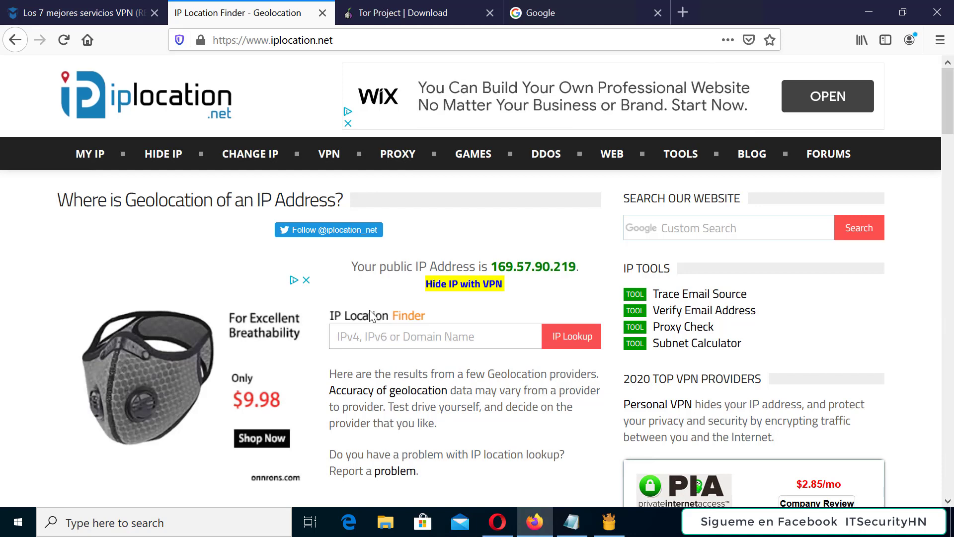
click(867, 12)
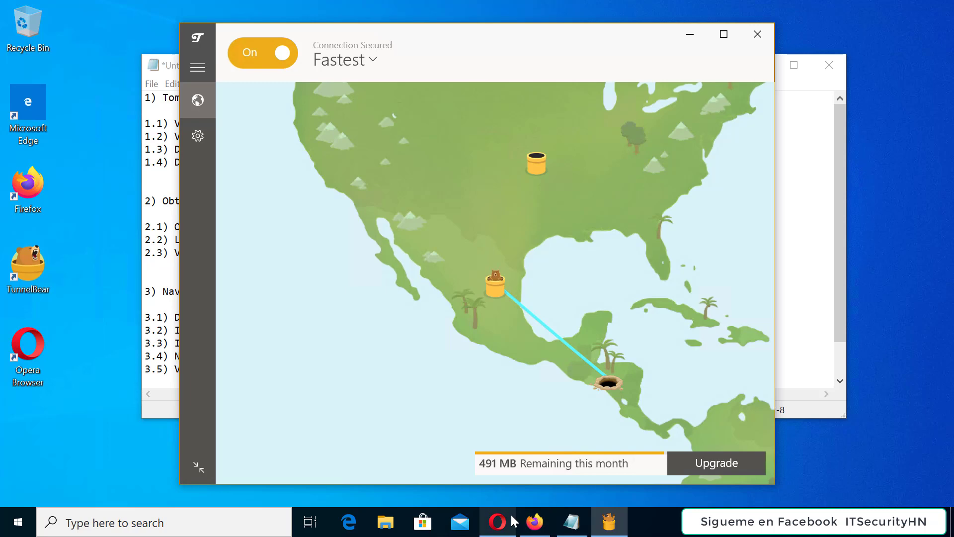
click(497, 521)
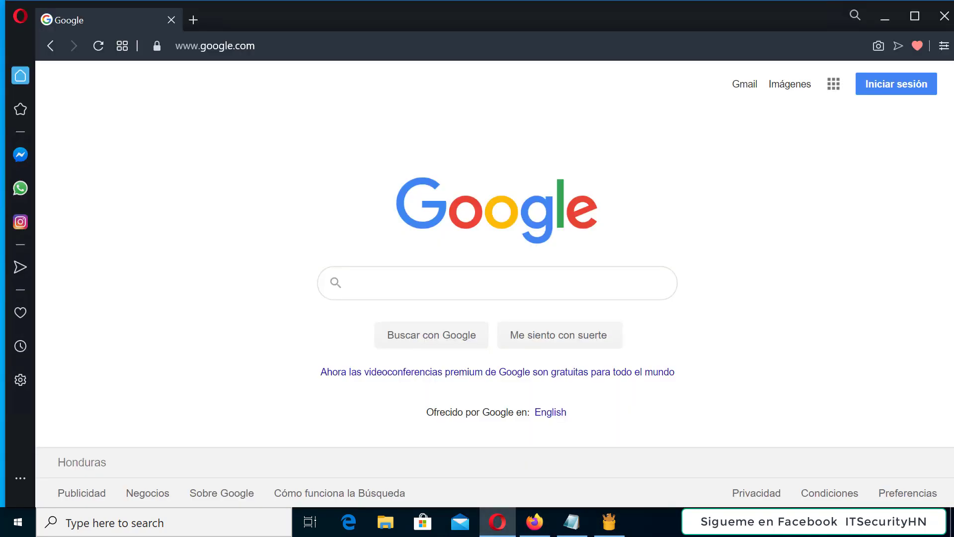
click(300, 44)
key(Down)
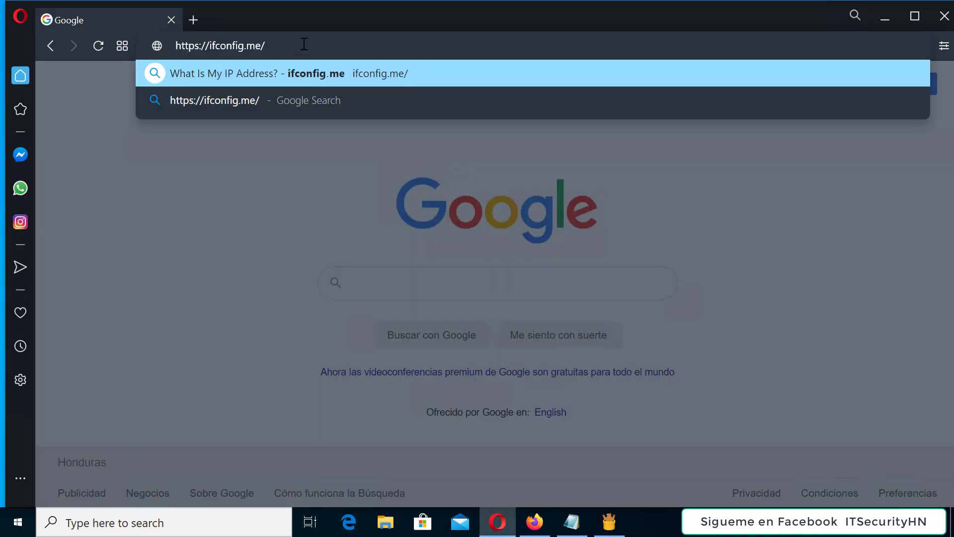
key(Return)
drag(323, 235, 439, 240)
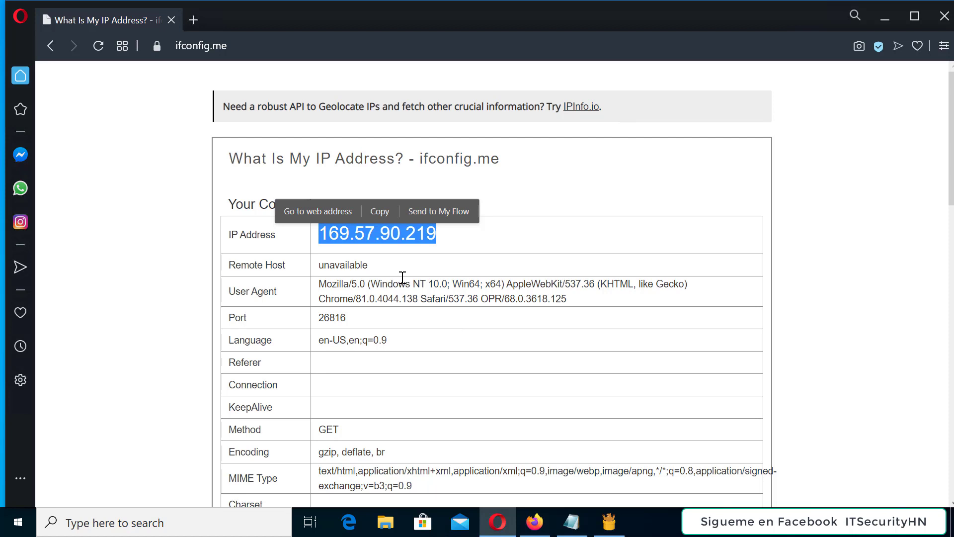
Copy the ifconfig.me web address and load google.com in the same tab
click(248, 48)
key(ctrl+c)
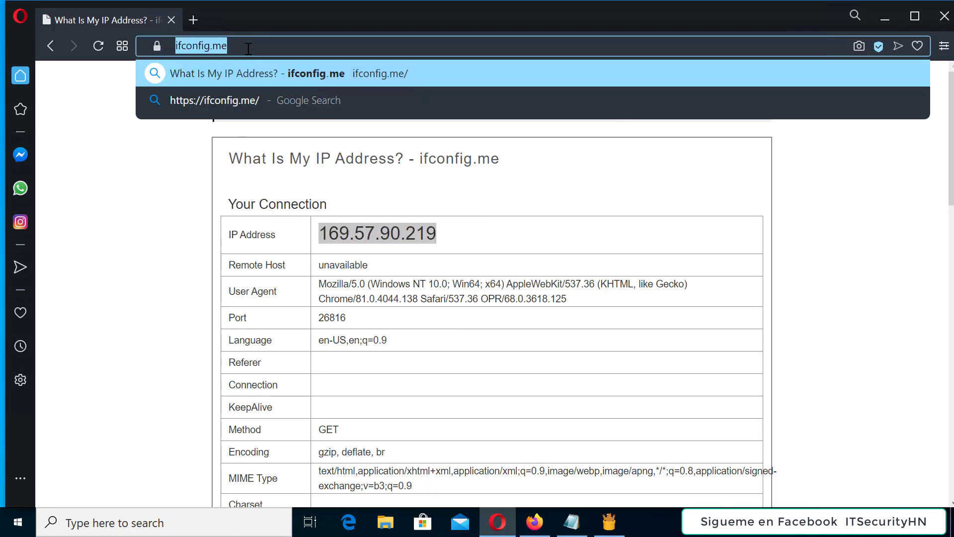
text(google.com)
key(Return)
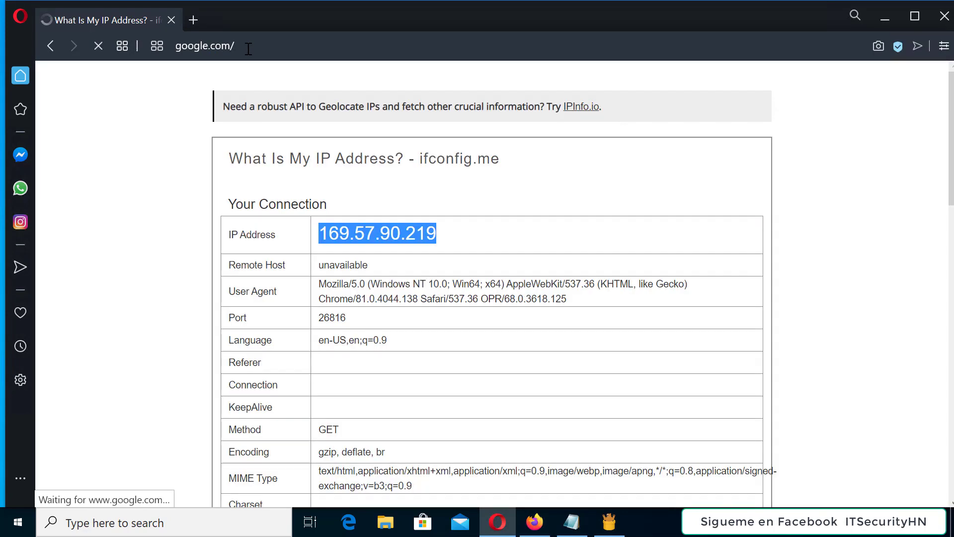
Minimize Opera, turn off the TunnelBear VPN connection and close the TunnelBear window
click(885, 17)
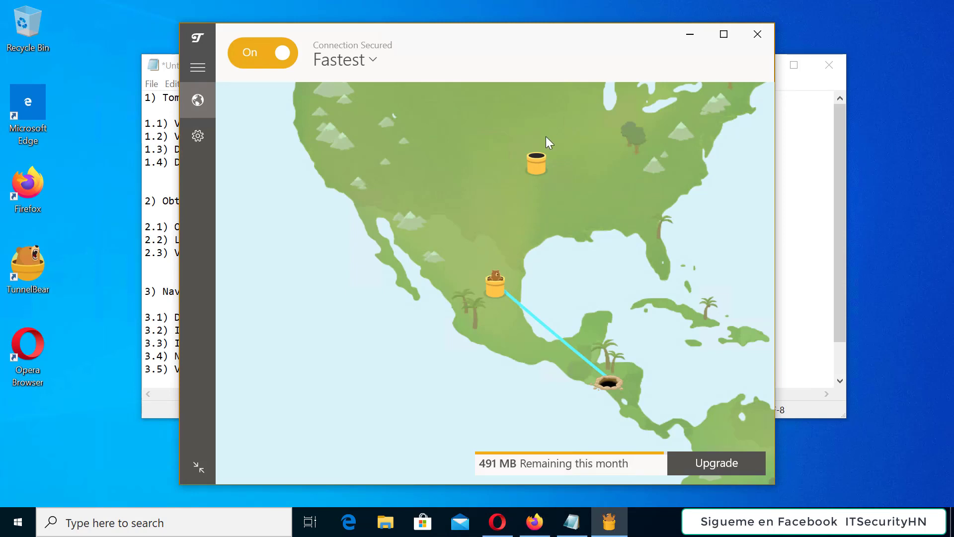
click(252, 55)
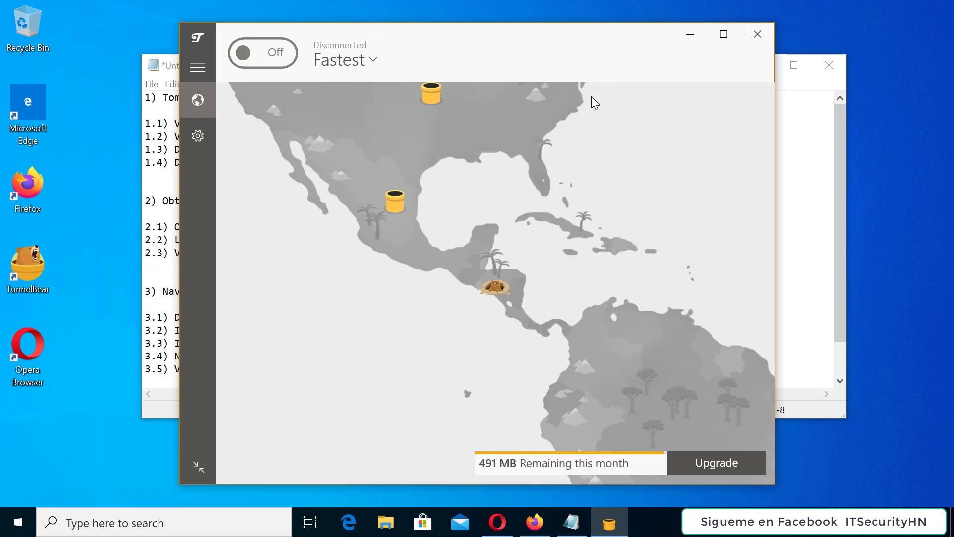
click(758, 35)
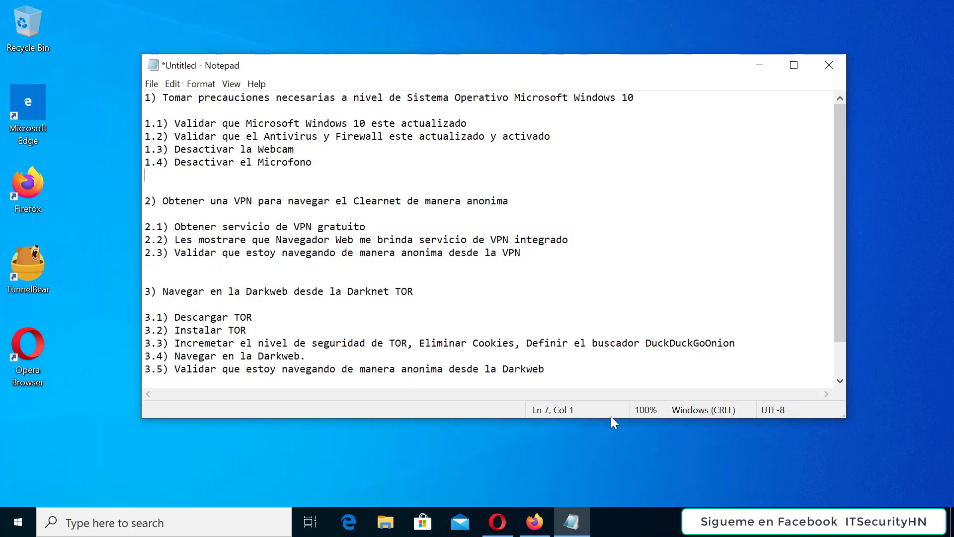
Switch back to Opera, load the copied ifconfig.me address and check the public IP address without the VPN
click(497, 522)
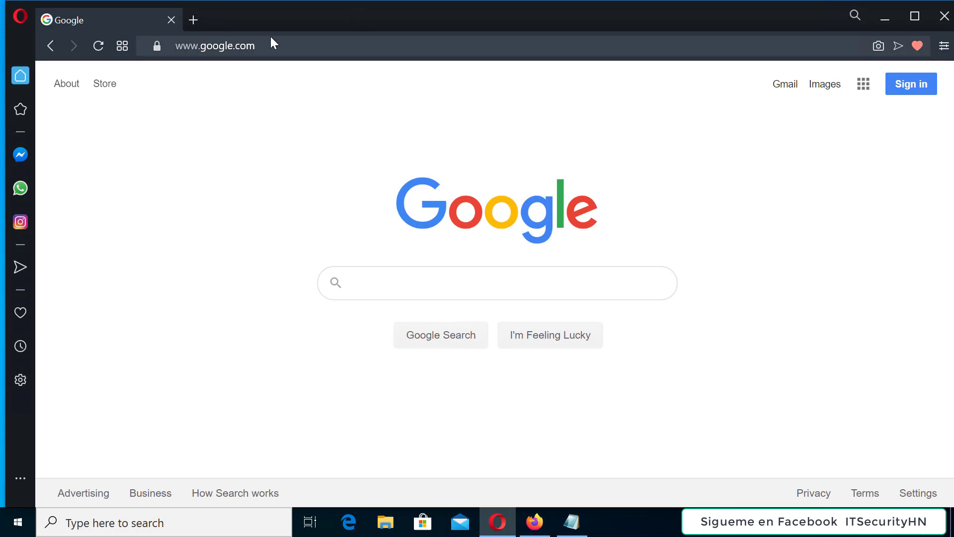
click(285, 51)
key(ctrl+v)
key(Return)
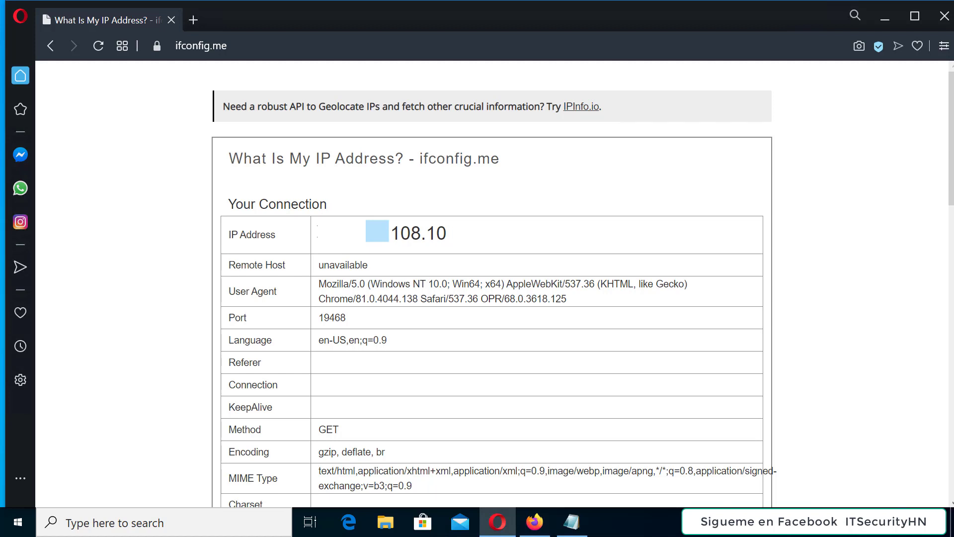
drag(321, 239, 450, 237)
click(493, 244)
Close the ifconfig.me tab and enable the built-in VPN in Opera's advanced settings
click(19, 381)
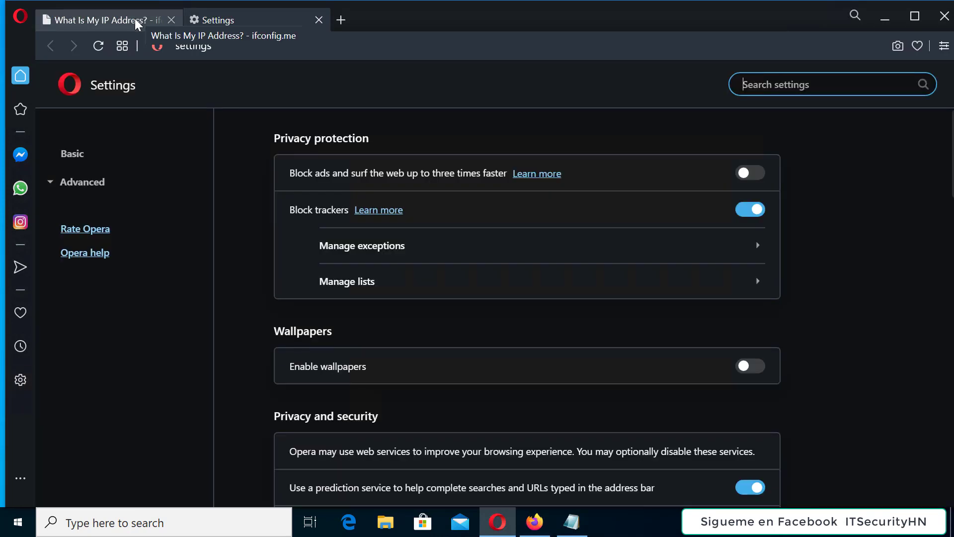
click(171, 20)
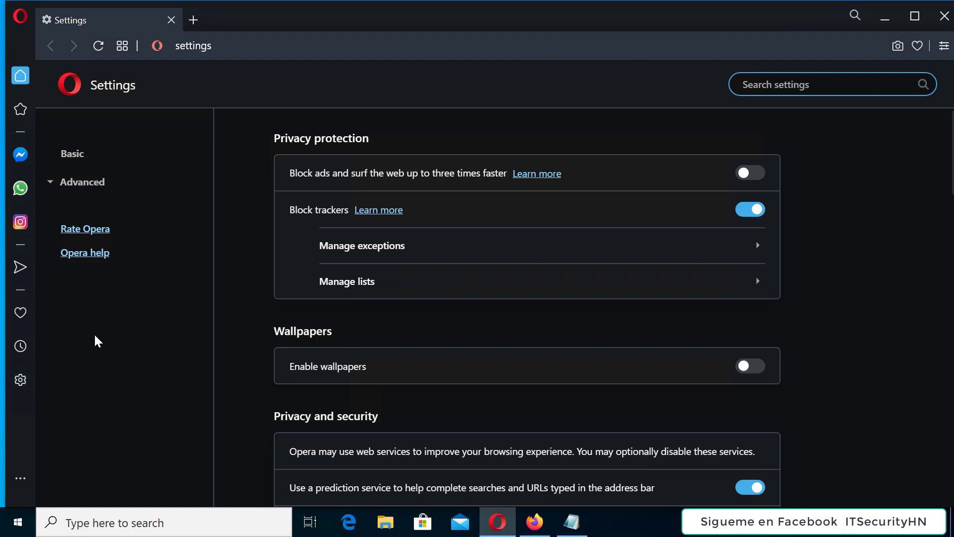
click(69, 192)
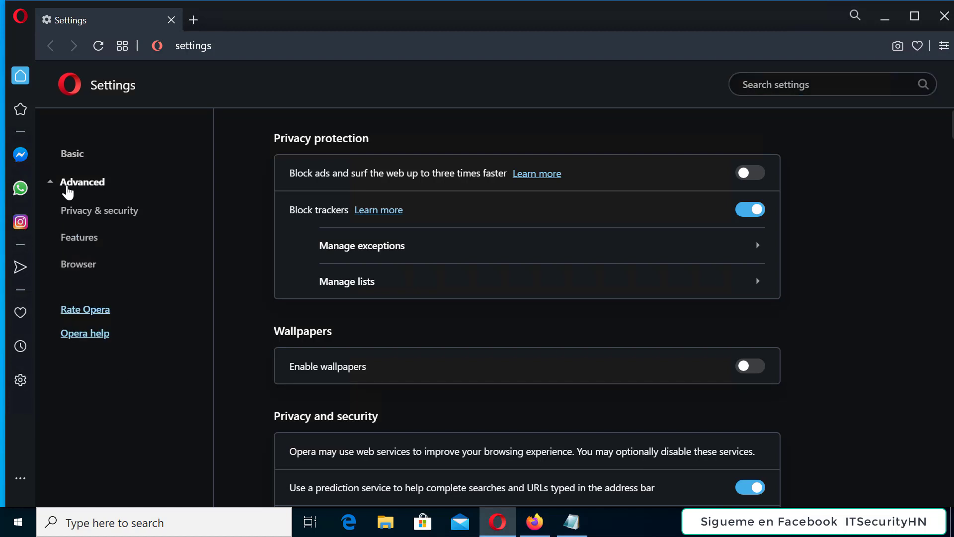
click(87, 217)
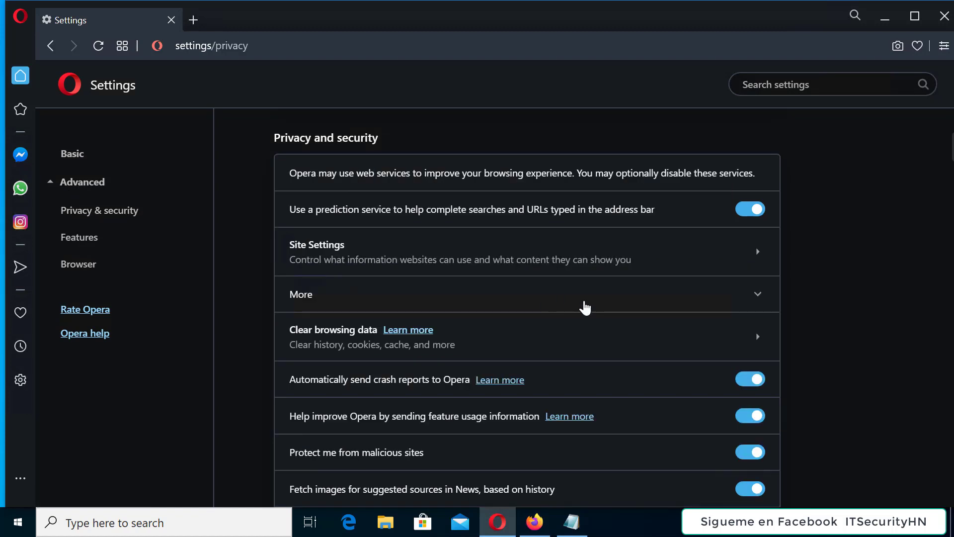
scroll(585, 307, down, 15)
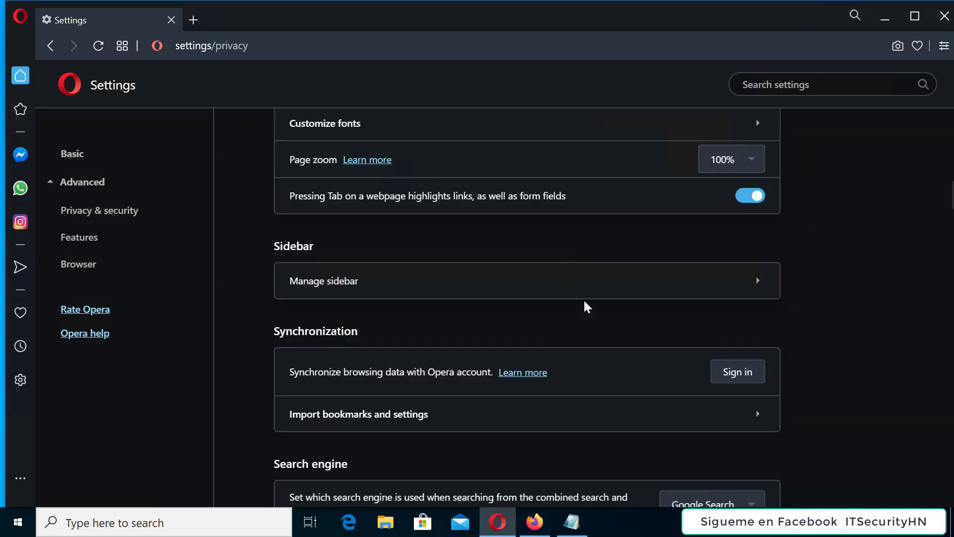
scroll(584, 302, down, 6)
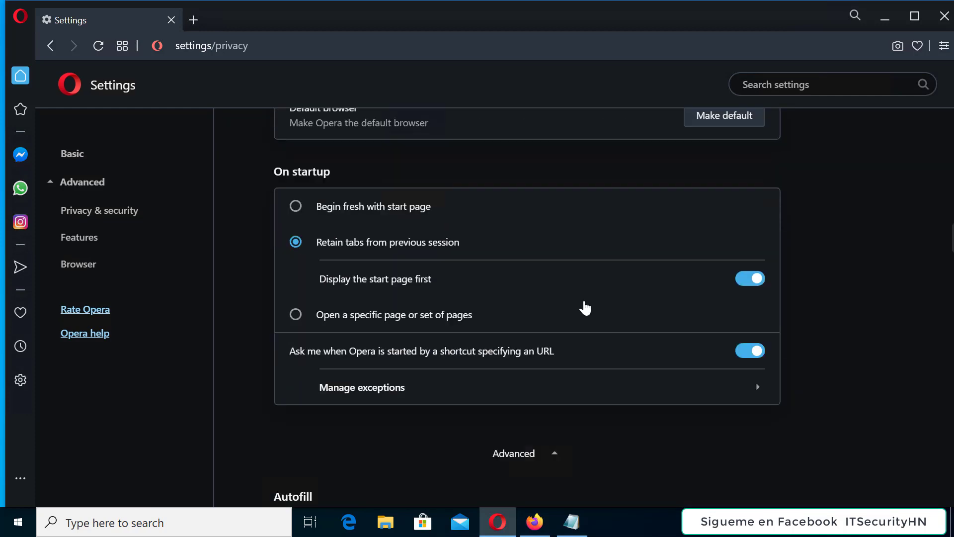
scroll(584, 303, down, 10)
scroll(584, 299, down, 3)
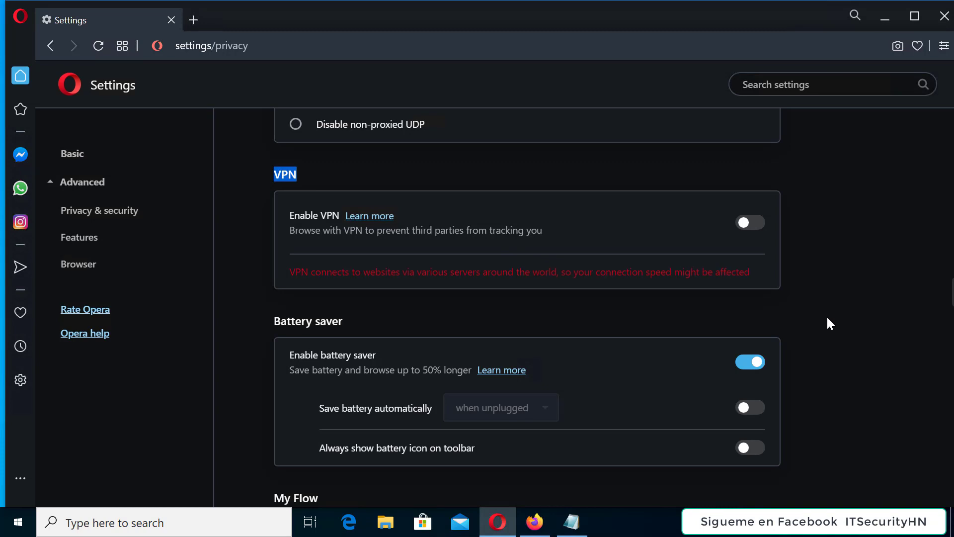
click(756, 225)
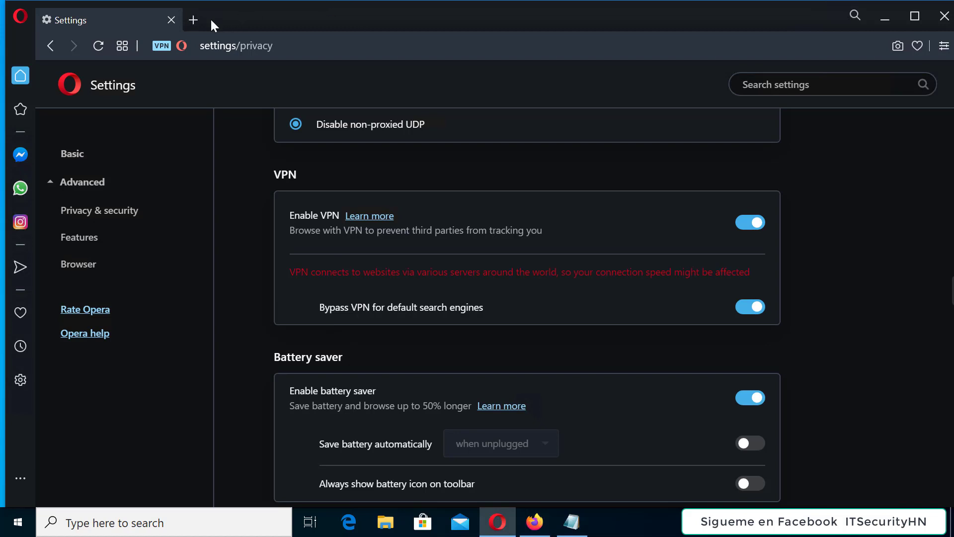
Load Google in a new tab and check the country name shown in the page footer
click(193, 20)
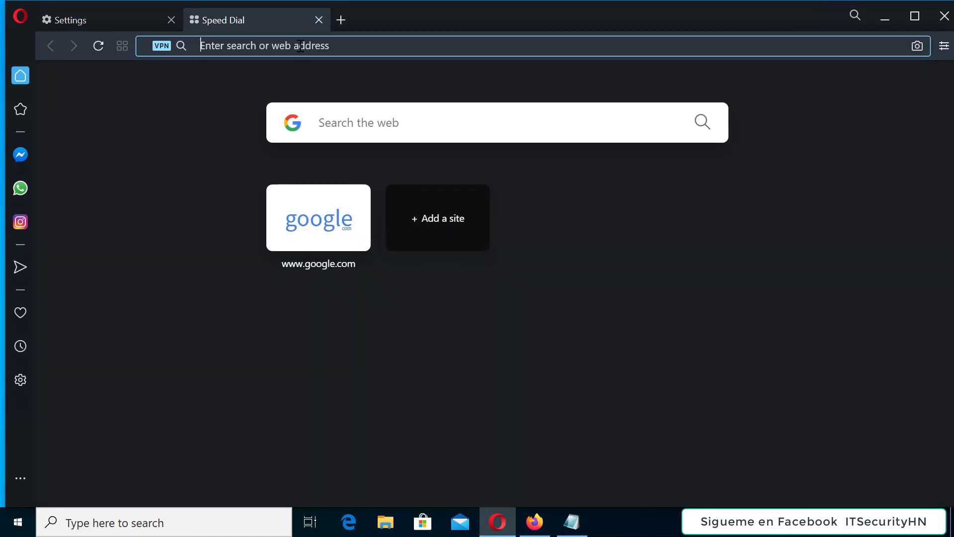
text(go)
key(Return)
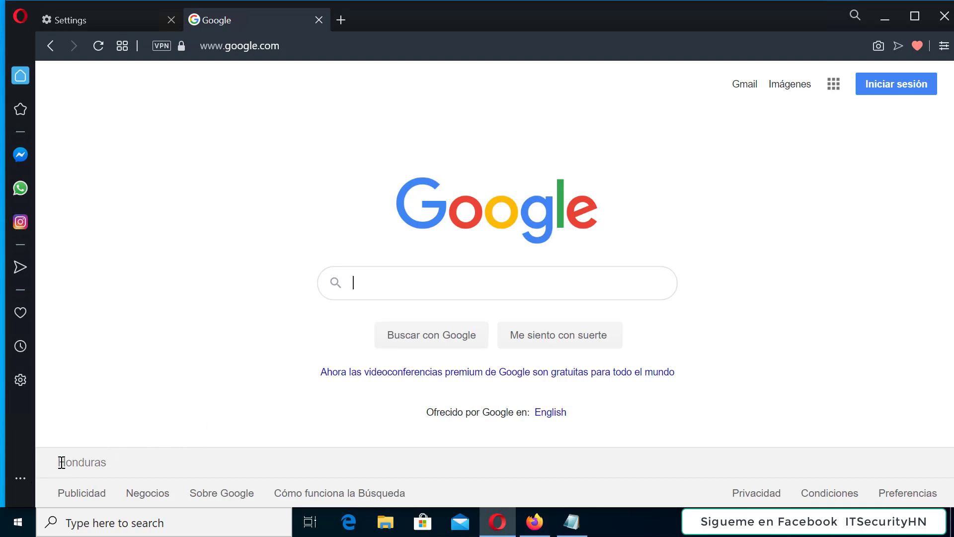
double_click(81, 464)
click(167, 409)
click(341, 20)
text(https://www.iplocation.net/)
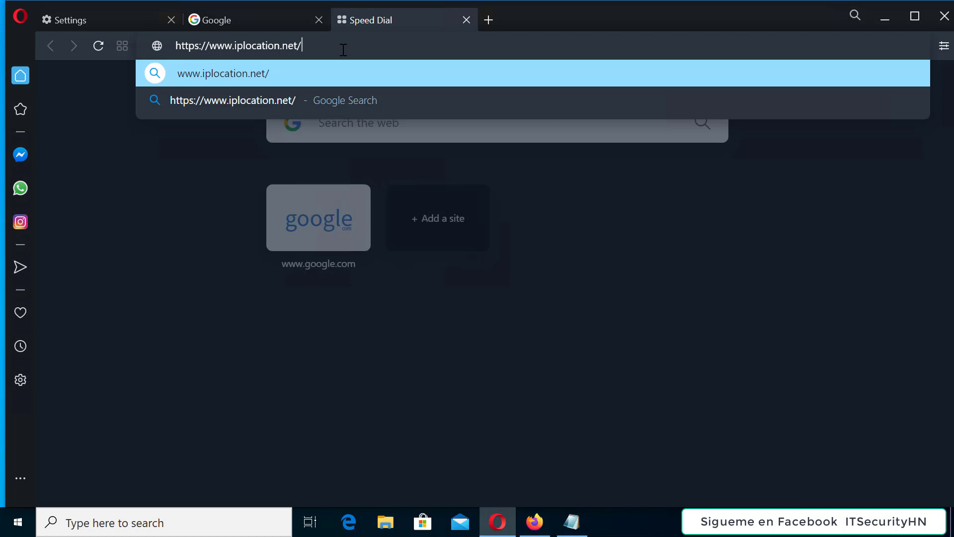
key(Return)
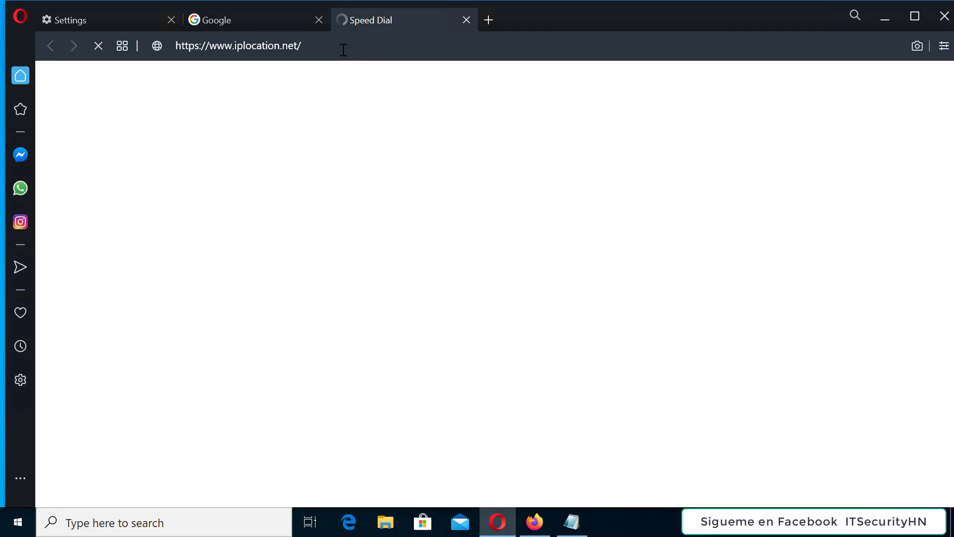
key(super+Up)
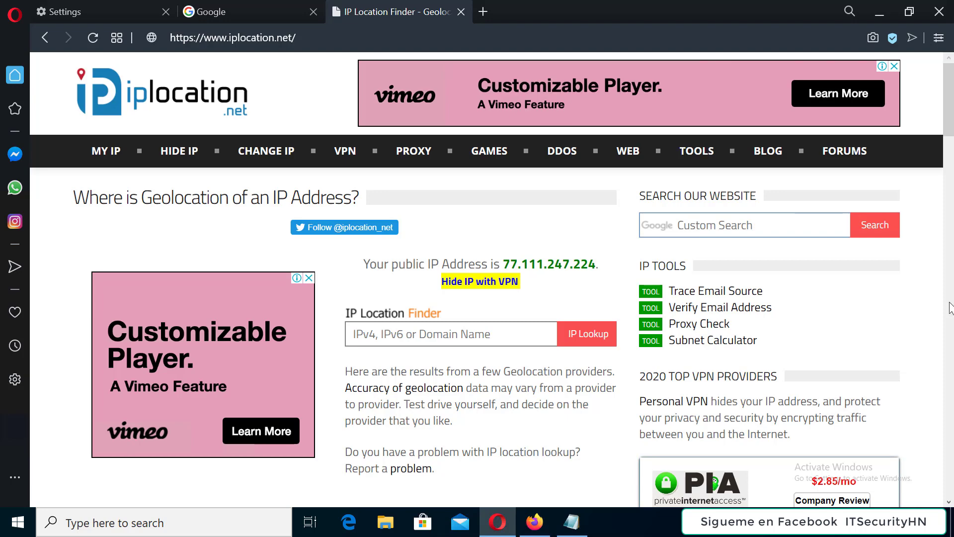
scroll(592, 296, down, 1)
scroll(592, 296, down, 4)
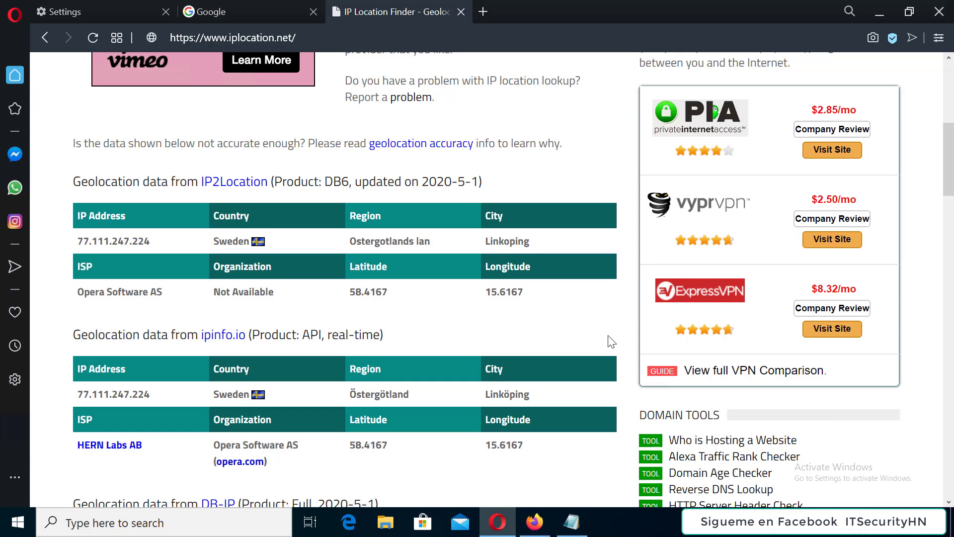
Turn off Bypass VPN for default search engines in Opera's settings and reload the Google page
click(247, 10)
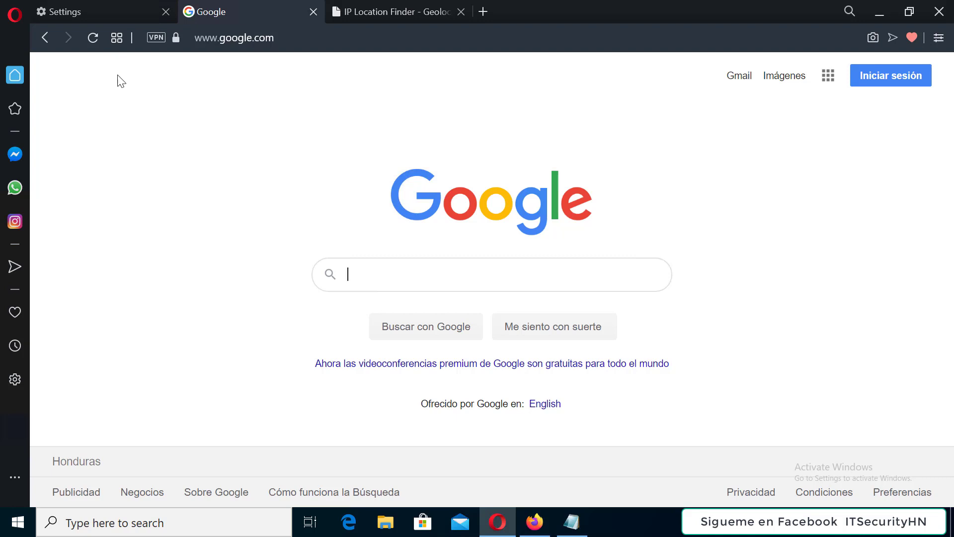
click(100, 18)
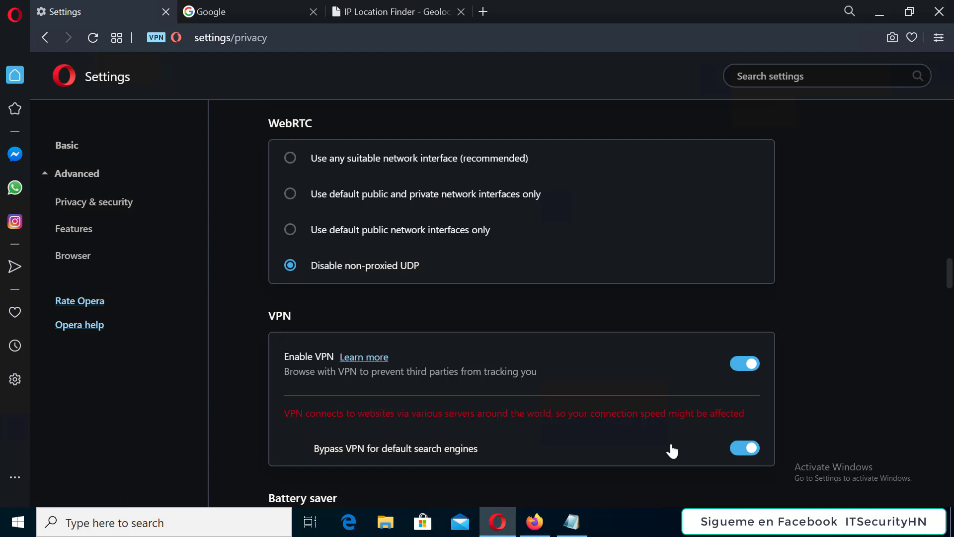
click(738, 449)
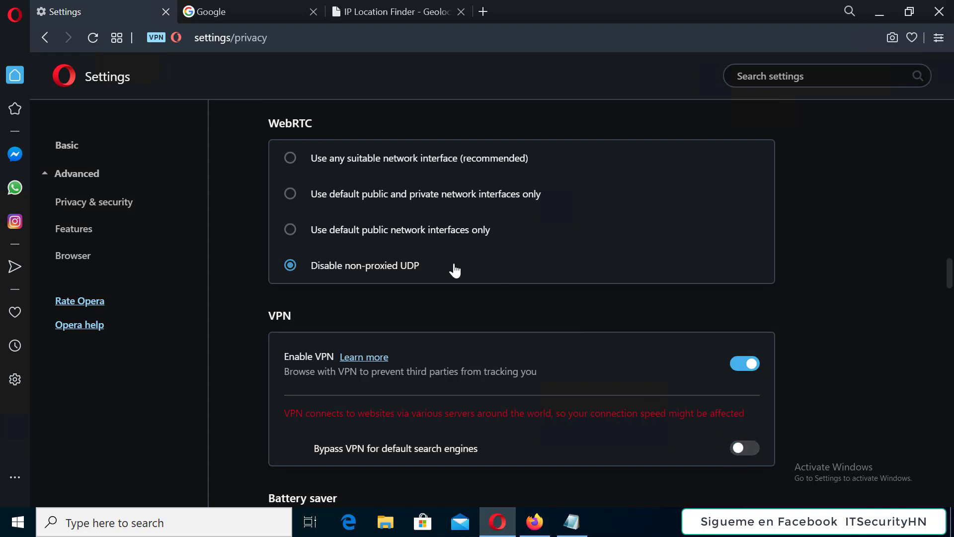
click(254, 13)
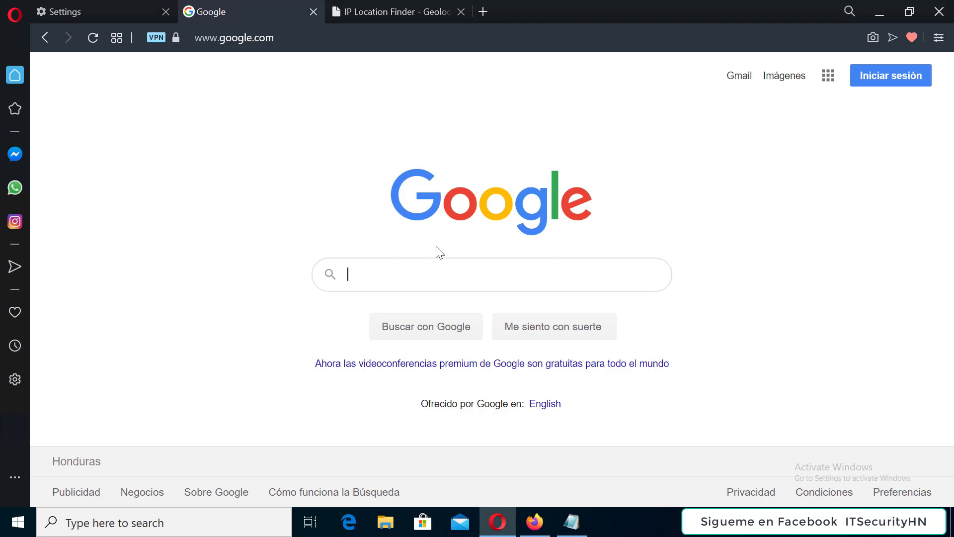
click(91, 41)
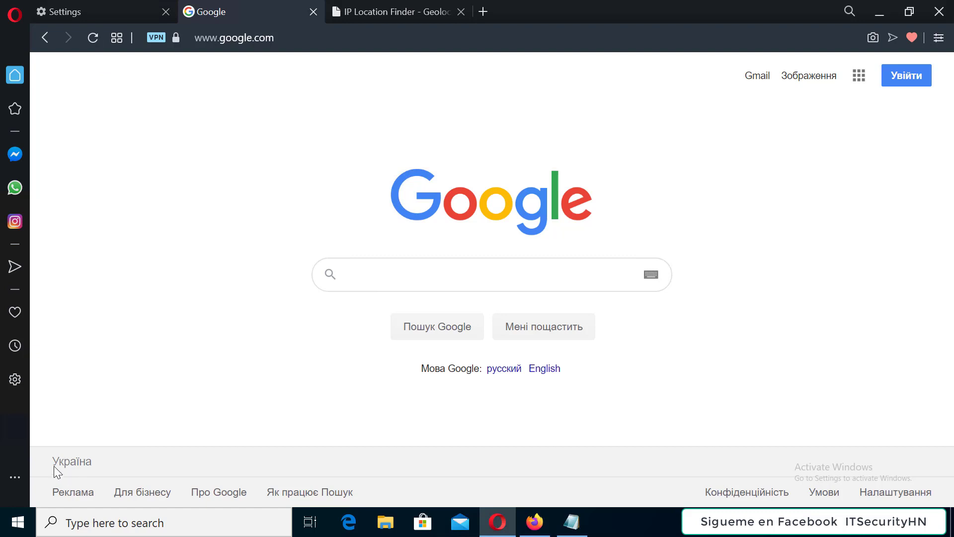
Highlight the country name in the Google page footer to check the VPN location, then minimize Opera
drag(53, 462, 92, 465)
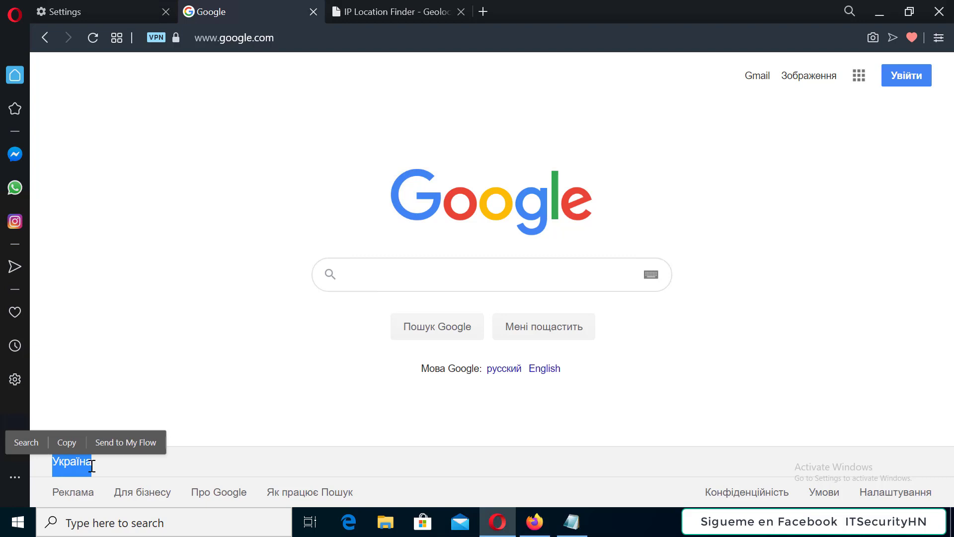
click(292, 427)
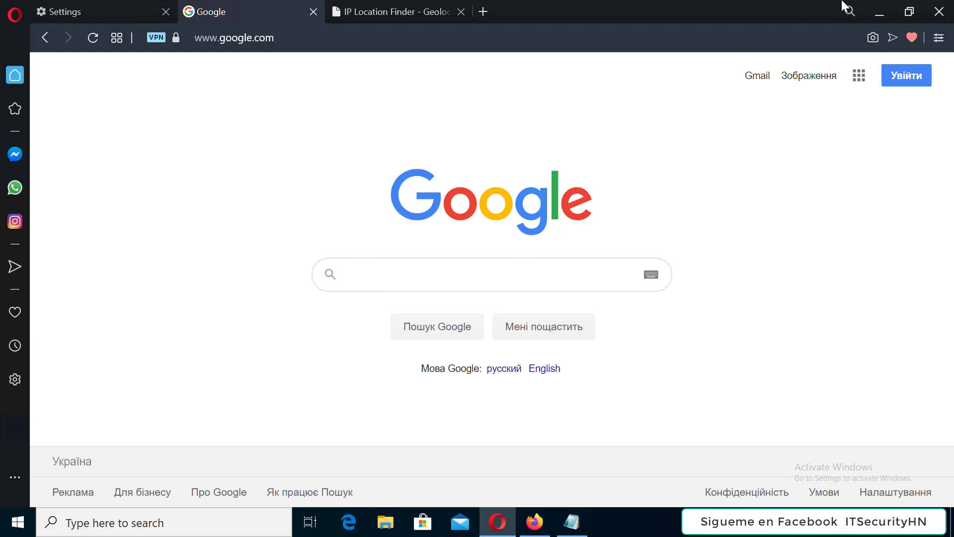
click(878, 12)
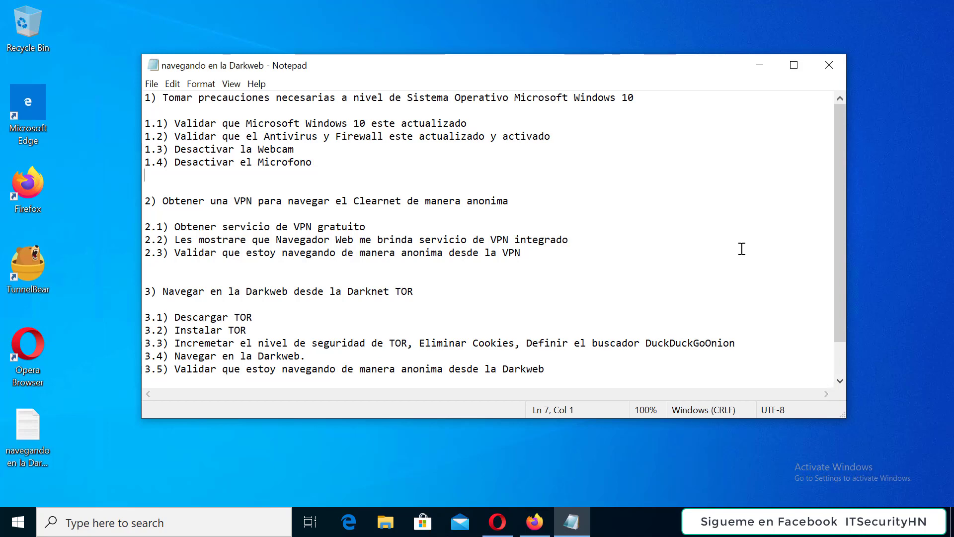
Switch to Firefox and download the Windows installer torbrowser-install-win64-9.0.10_en-US from the Tor Project page into the Downloads folder
click(536, 522)
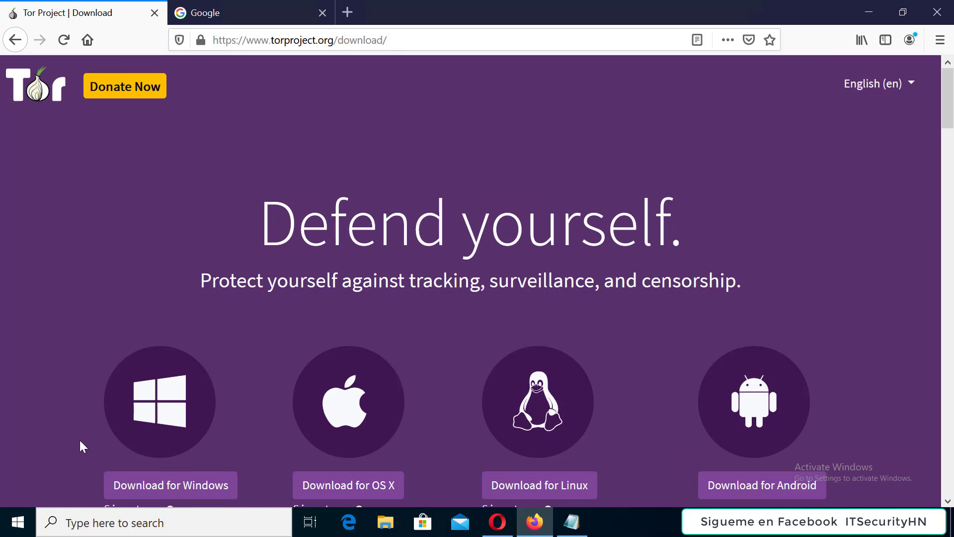
click(145, 490)
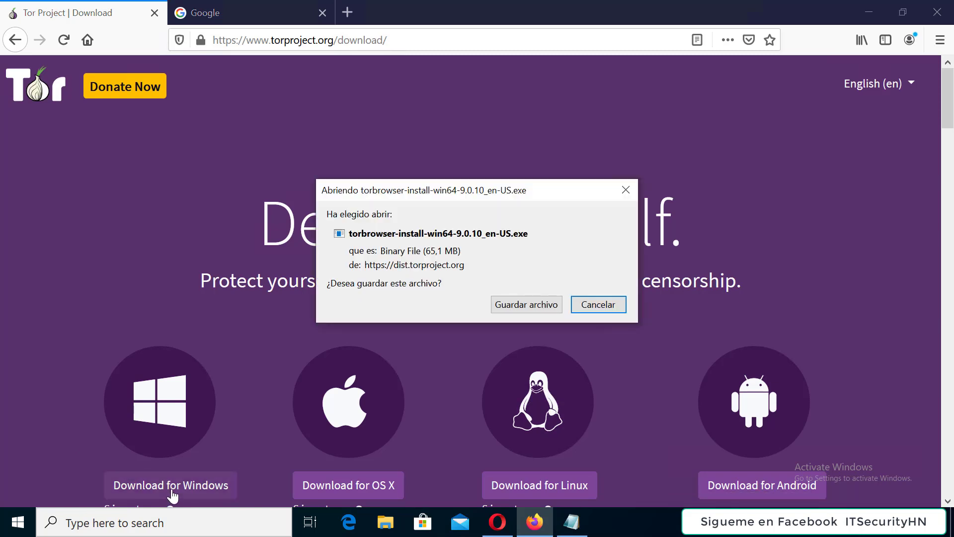
click(518, 306)
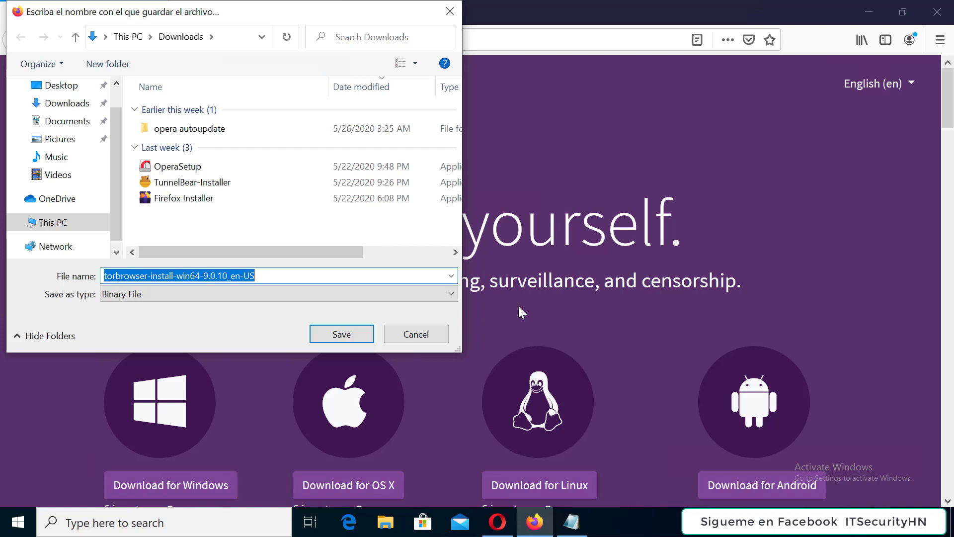
click(63, 104)
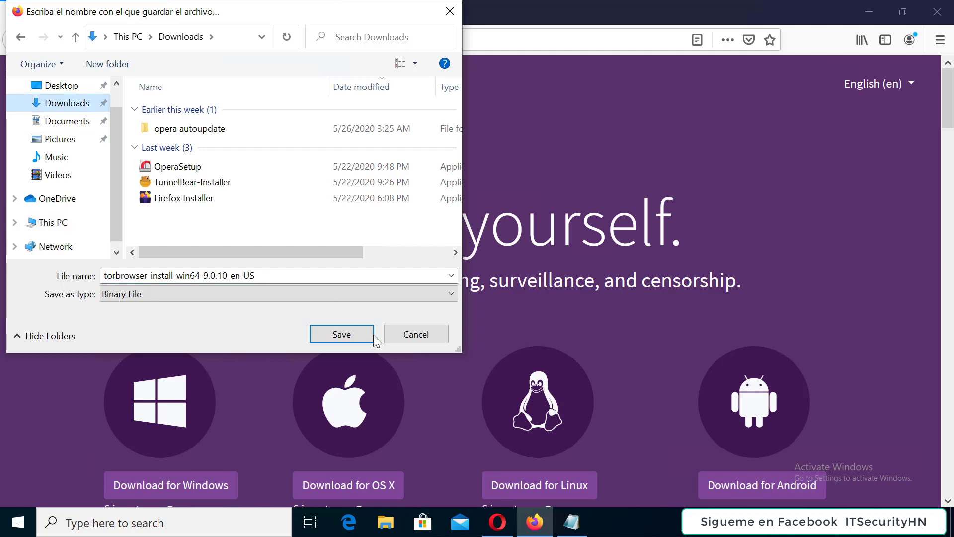
click(341, 335)
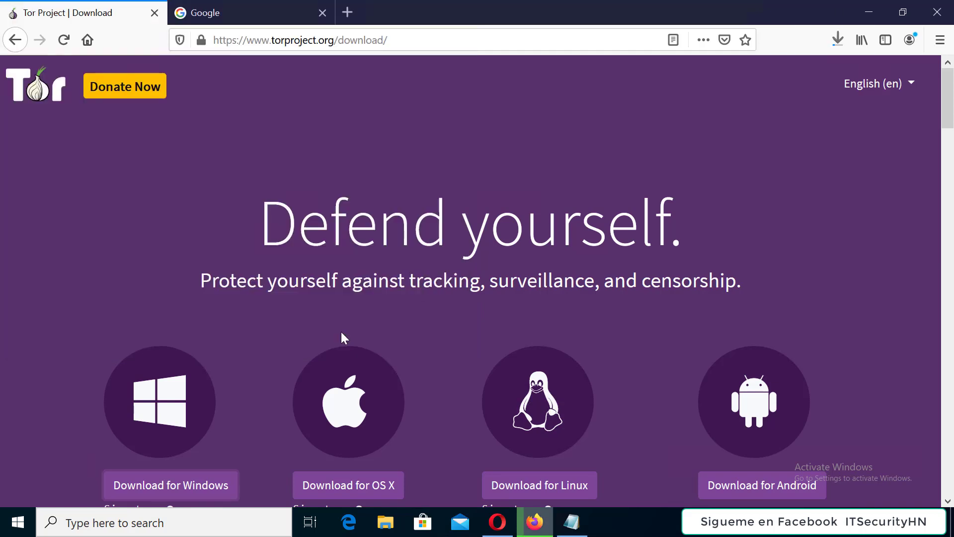
Launch the downloaded Tor Browser installer, minimize Firefox and accept English as the installer language
click(841, 41)
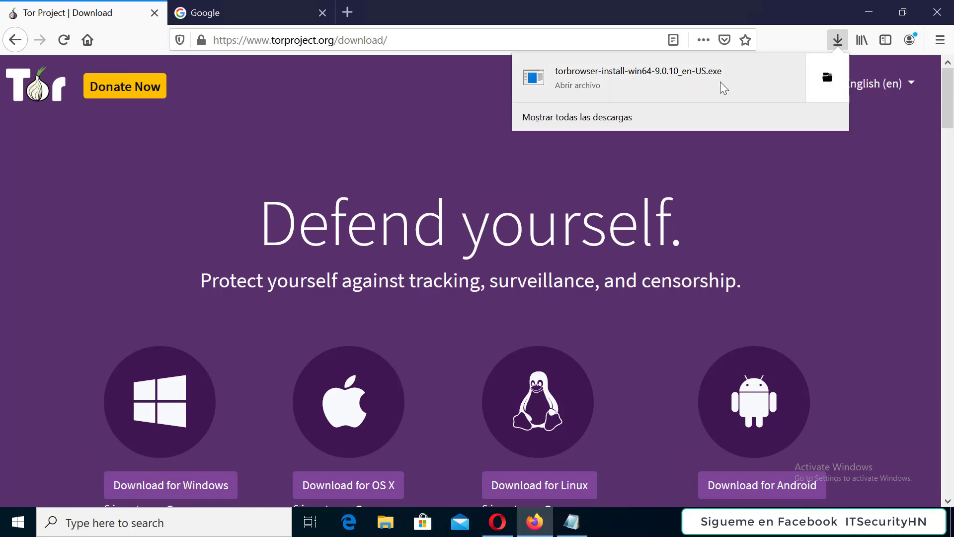
click(615, 80)
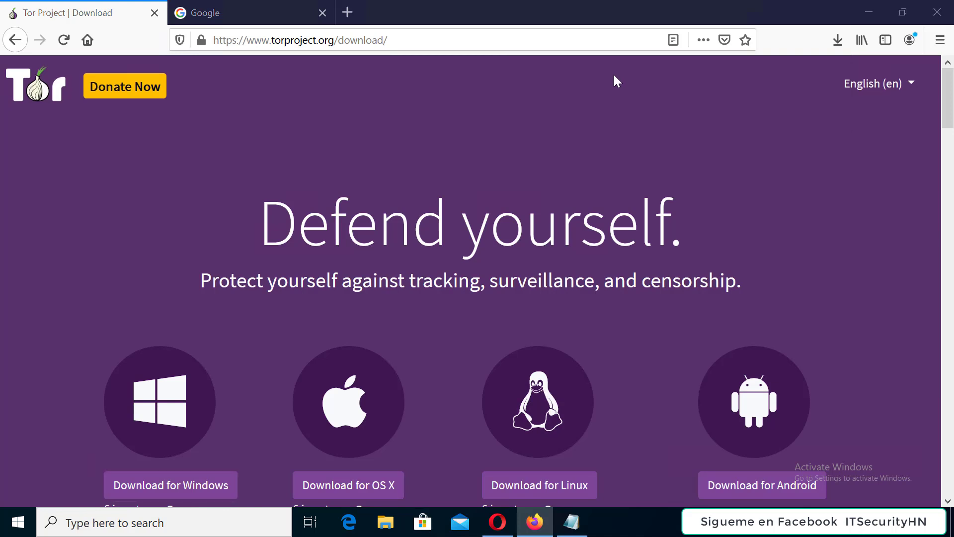
click(867, 13)
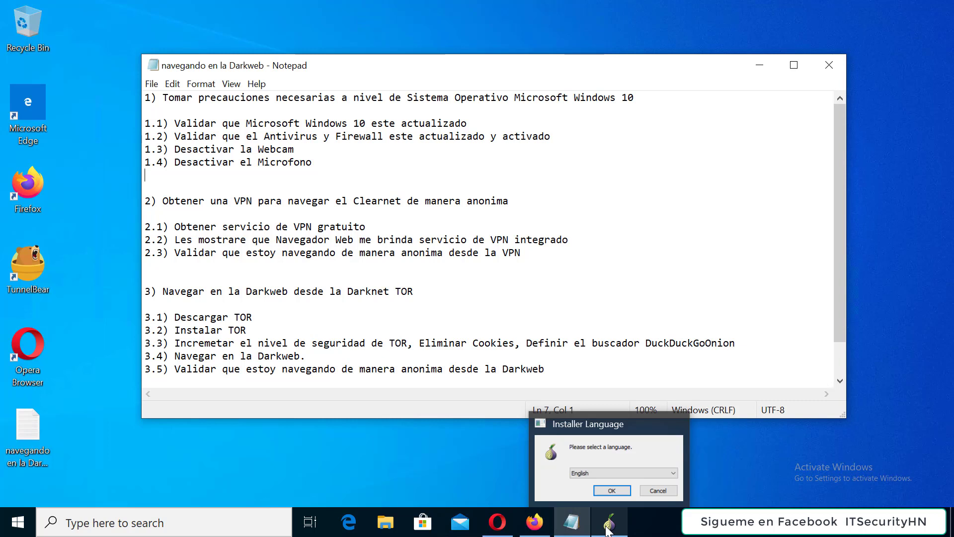
click(609, 524)
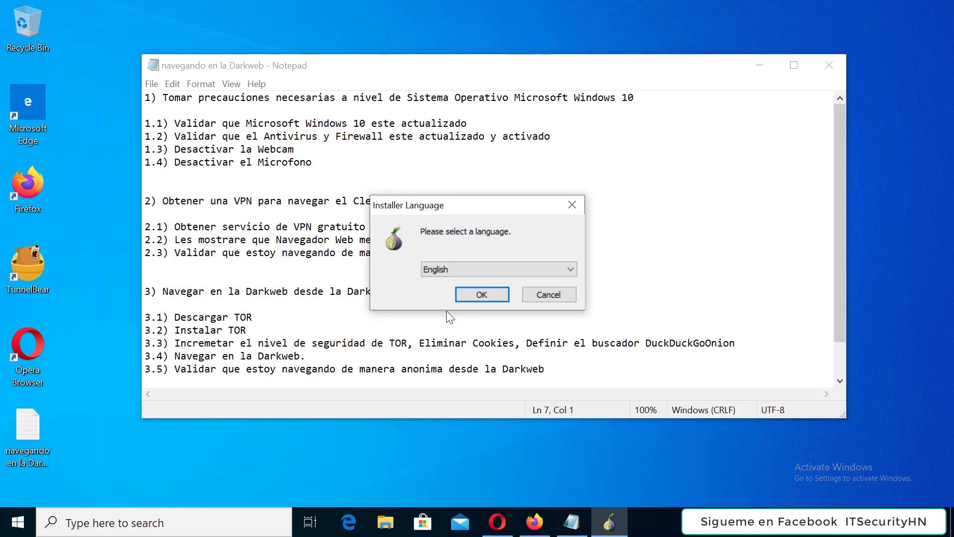
click(484, 296)
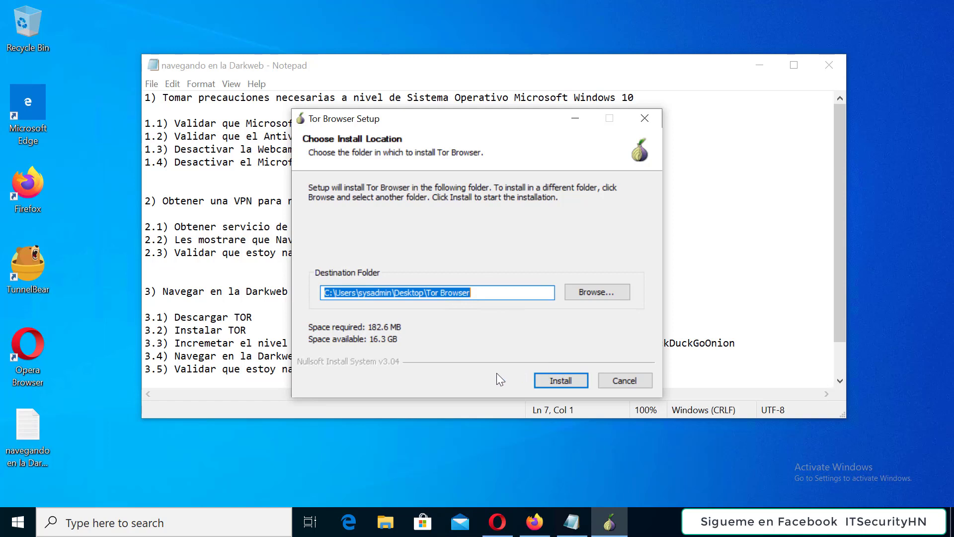
Install Tor Browser in the Desktop's Tor Browser folder and finish setup with Run Tor Browser and the Start Menu and Desktop shortcuts enabled
click(560, 381)
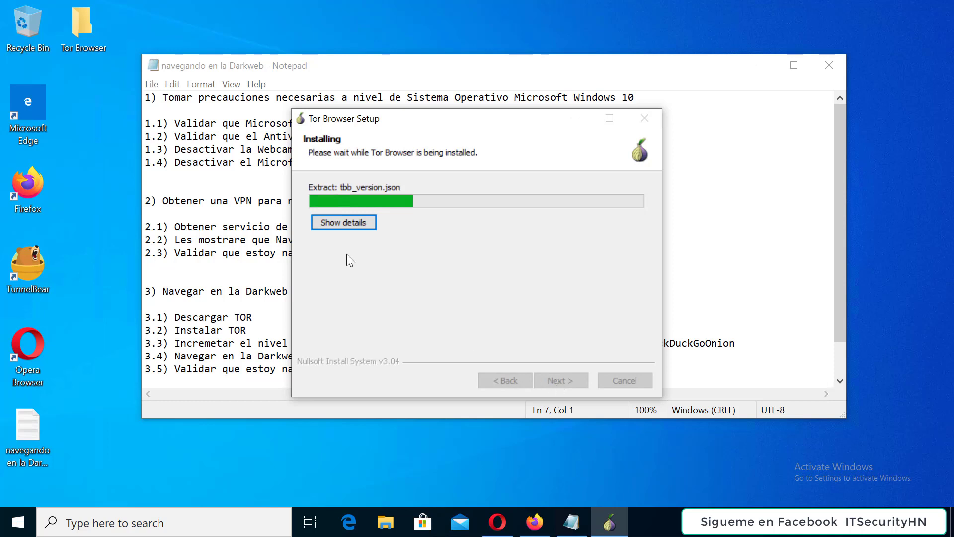
click(75, 45)
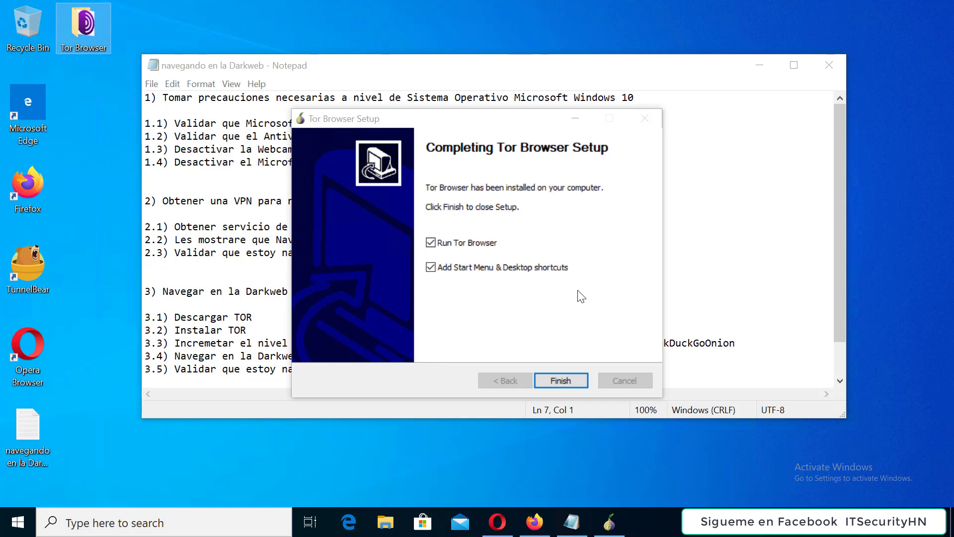
click(562, 381)
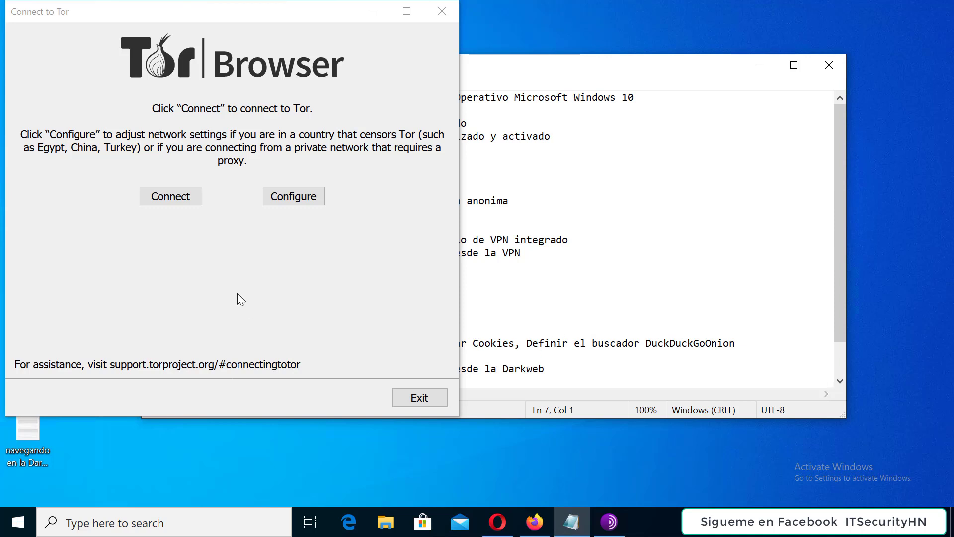
Connect to the Tor network and move the Tor Browser window clear of the desktop icons
click(169, 197)
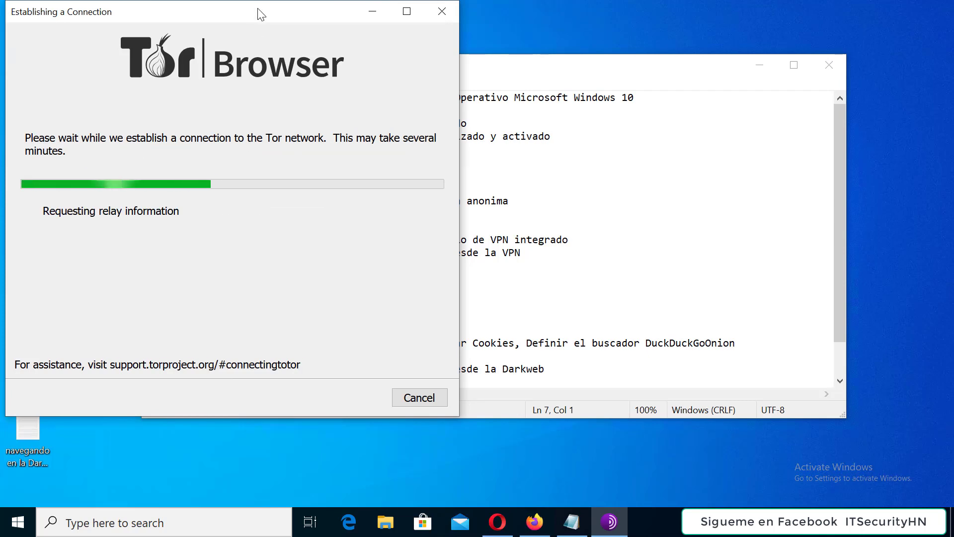
drag(261, 13, 532, 39)
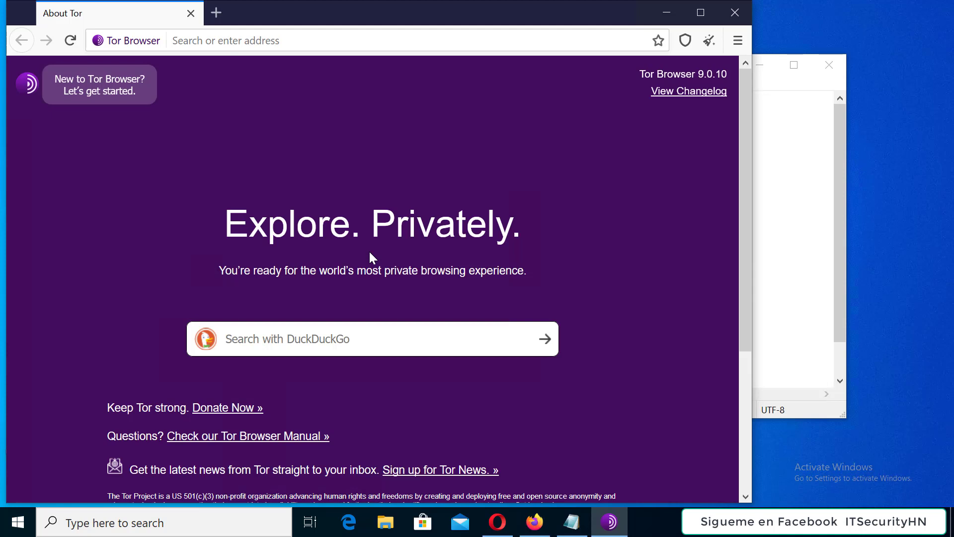
drag(372, 19, 477, 22)
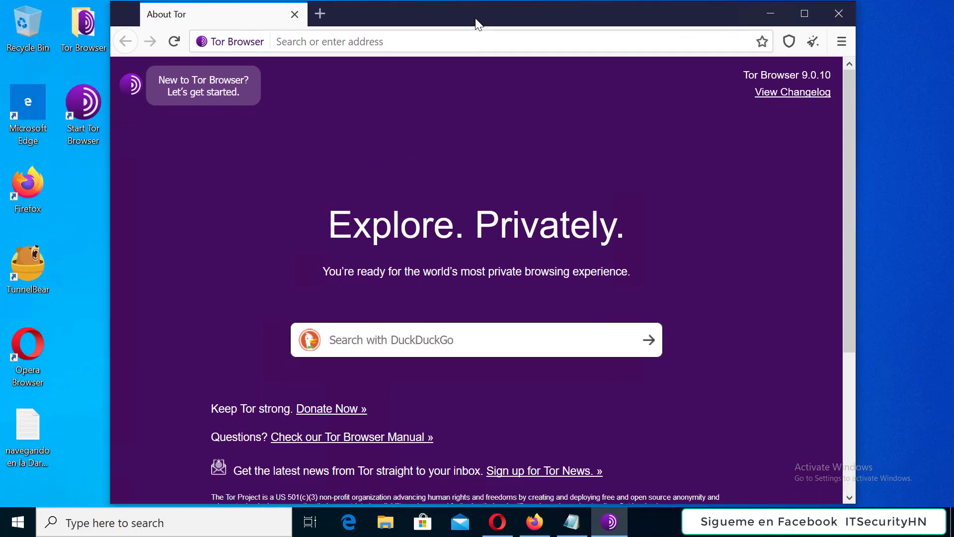